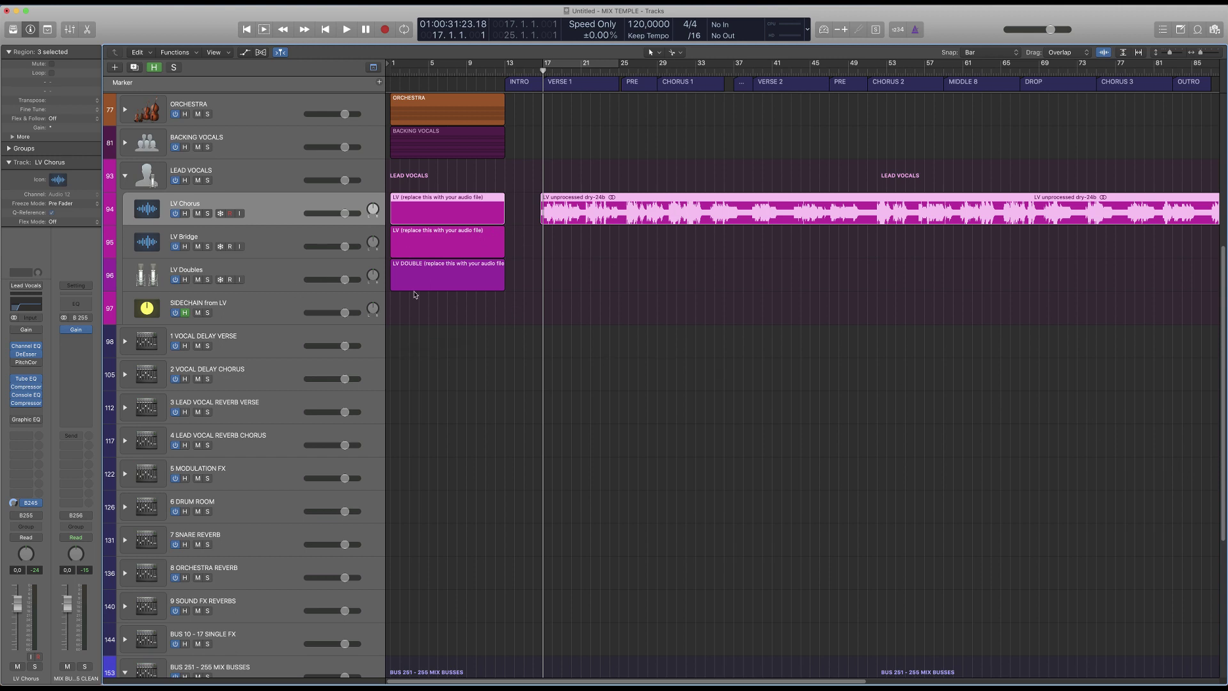
Add a send on the LV Chorus strip routed to BUS 3 LEAD VOCALS REVERB VERSE.
click(25, 437)
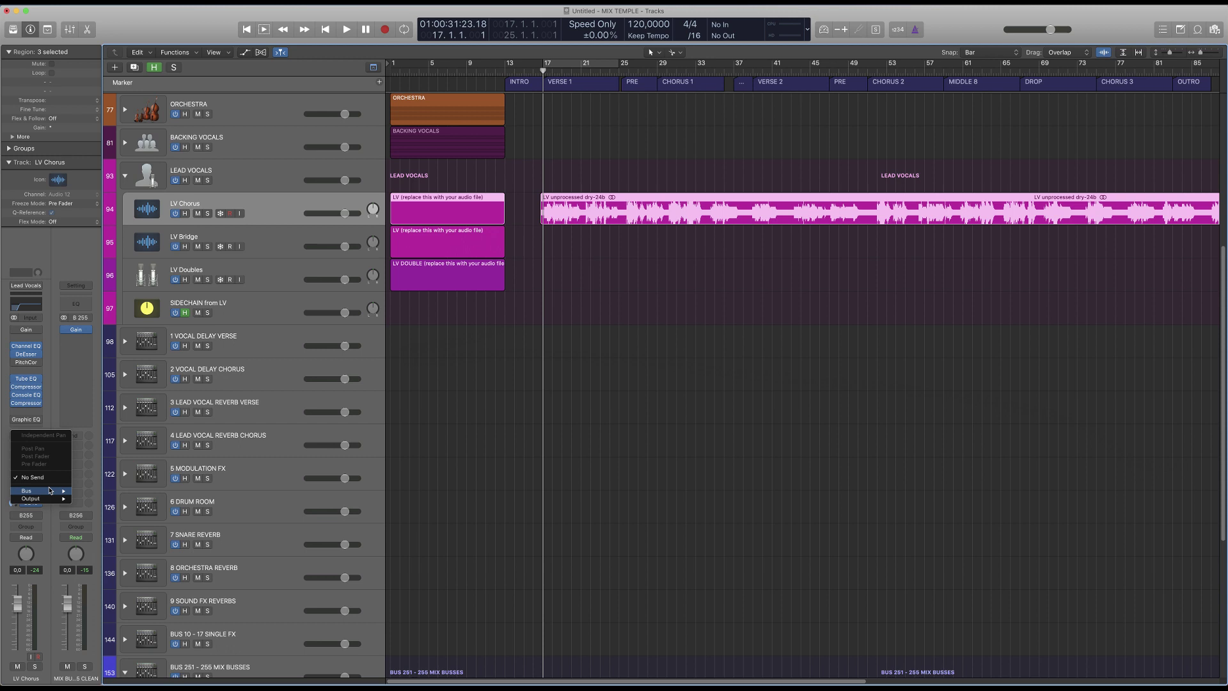
mouse_move(49, 491)
mouse_move(145, 396)
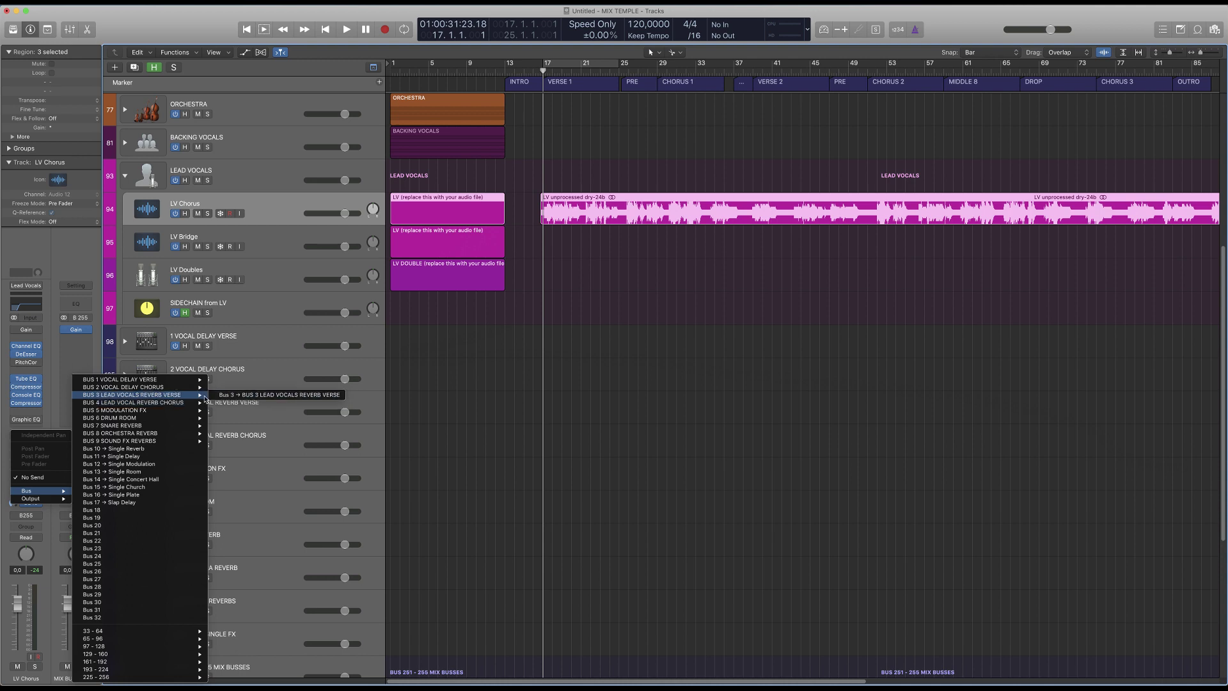
click(227, 397)
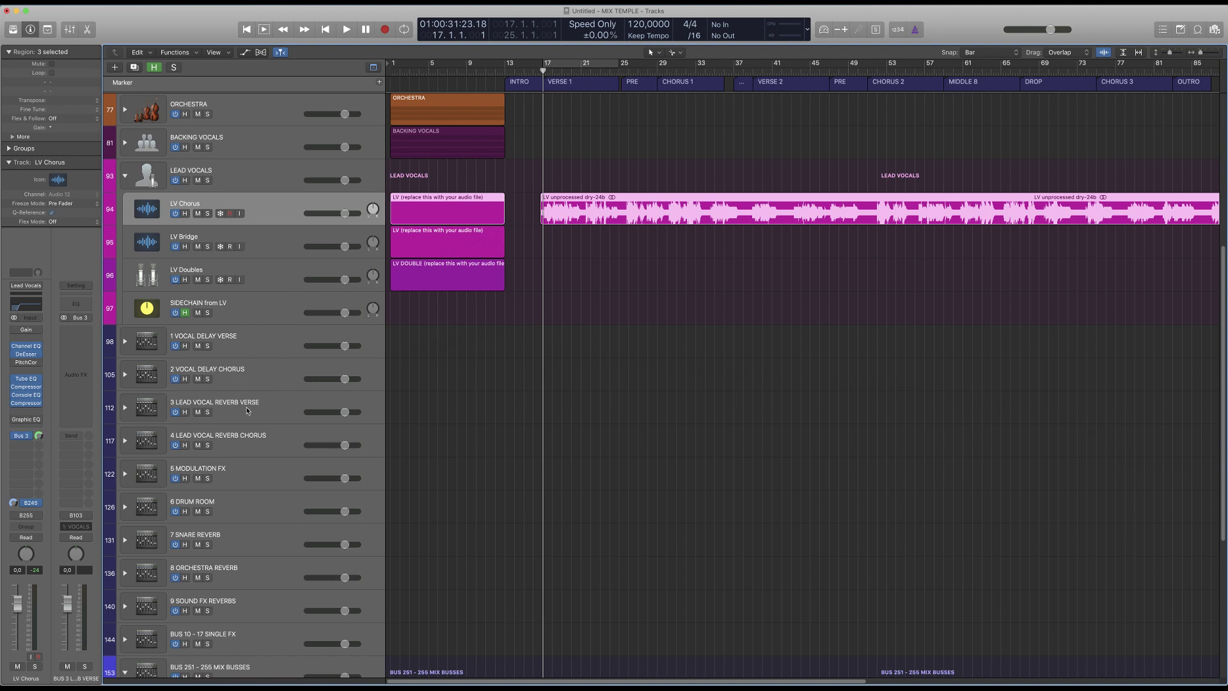
Expand the 3 LEAD VOCAL REVERB VERSE stack and inspect its Delayed Plate, Room and Hall subtracks.
click(211, 411)
click(125, 409)
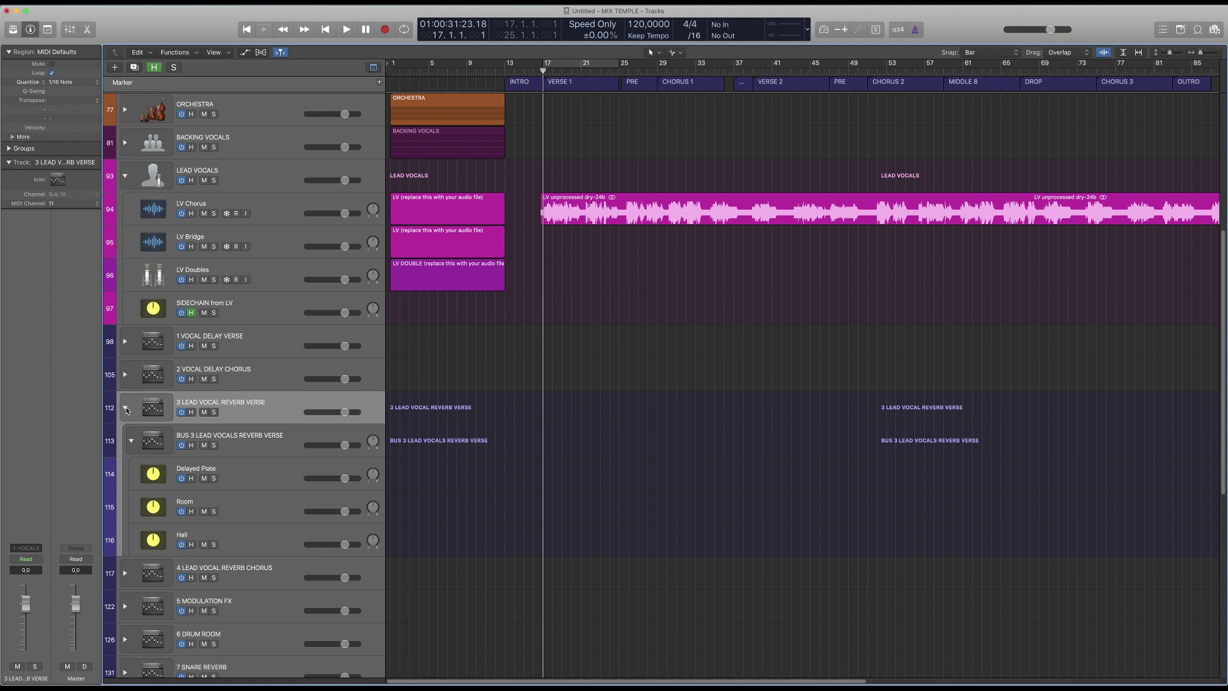
click(246, 468)
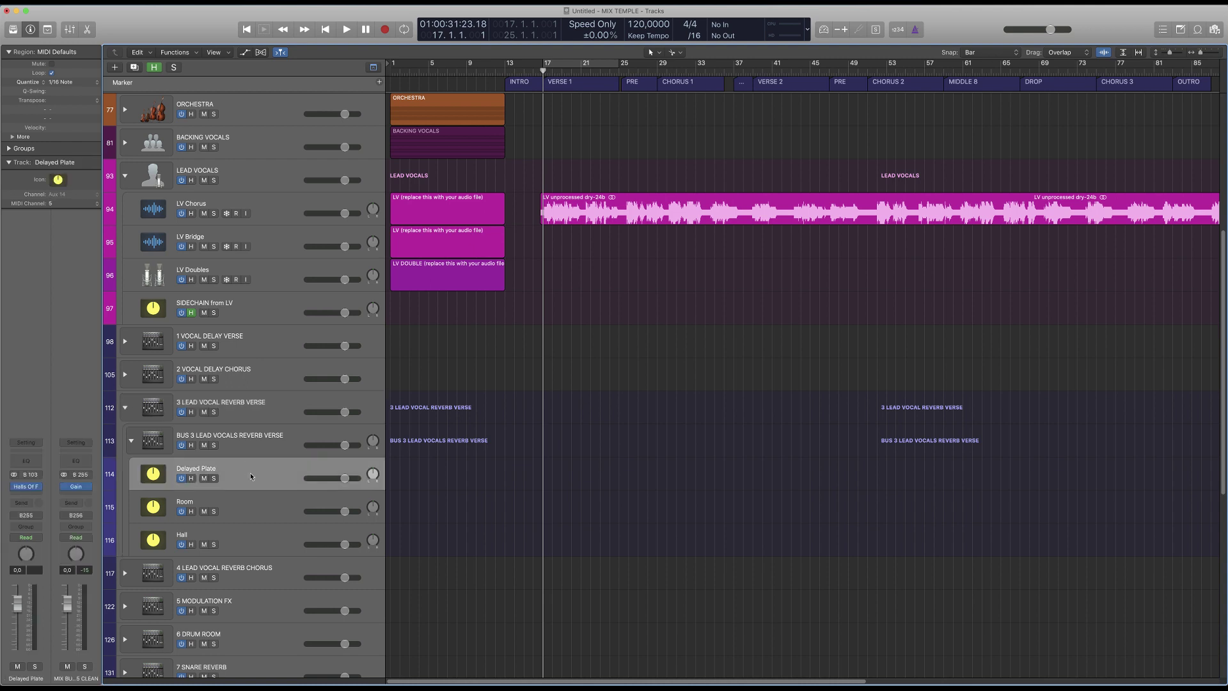
click(247, 507)
click(241, 531)
click(244, 517)
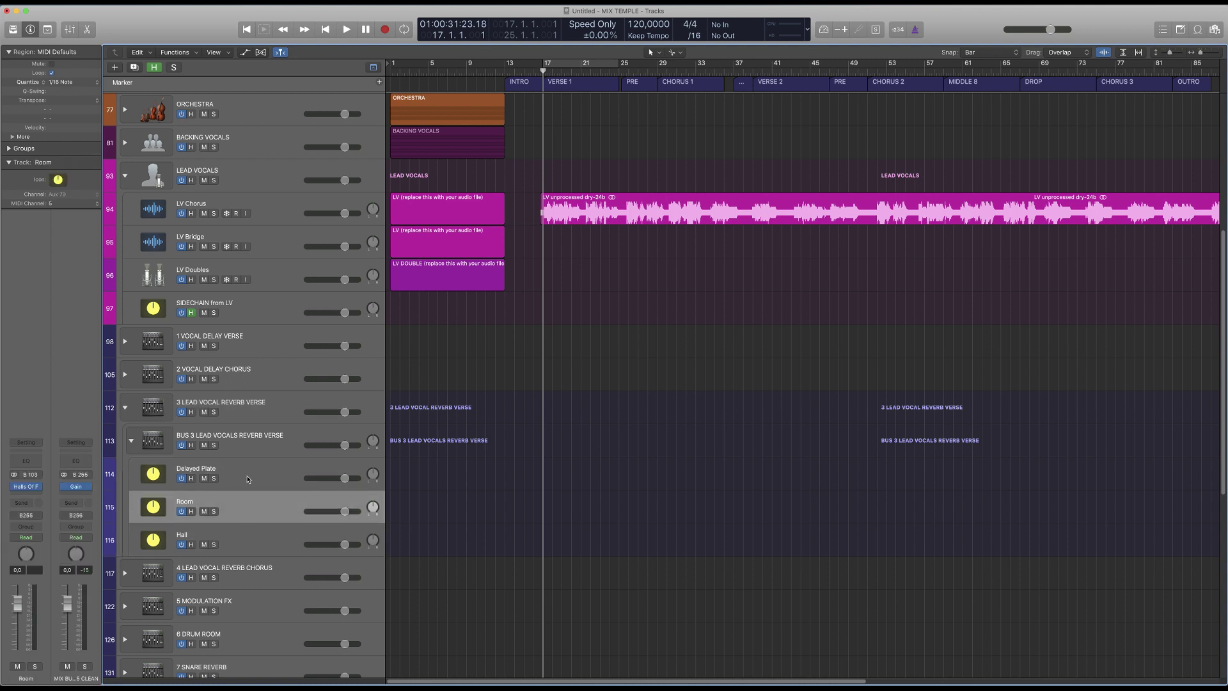
click(248, 479)
click(242, 508)
click(245, 540)
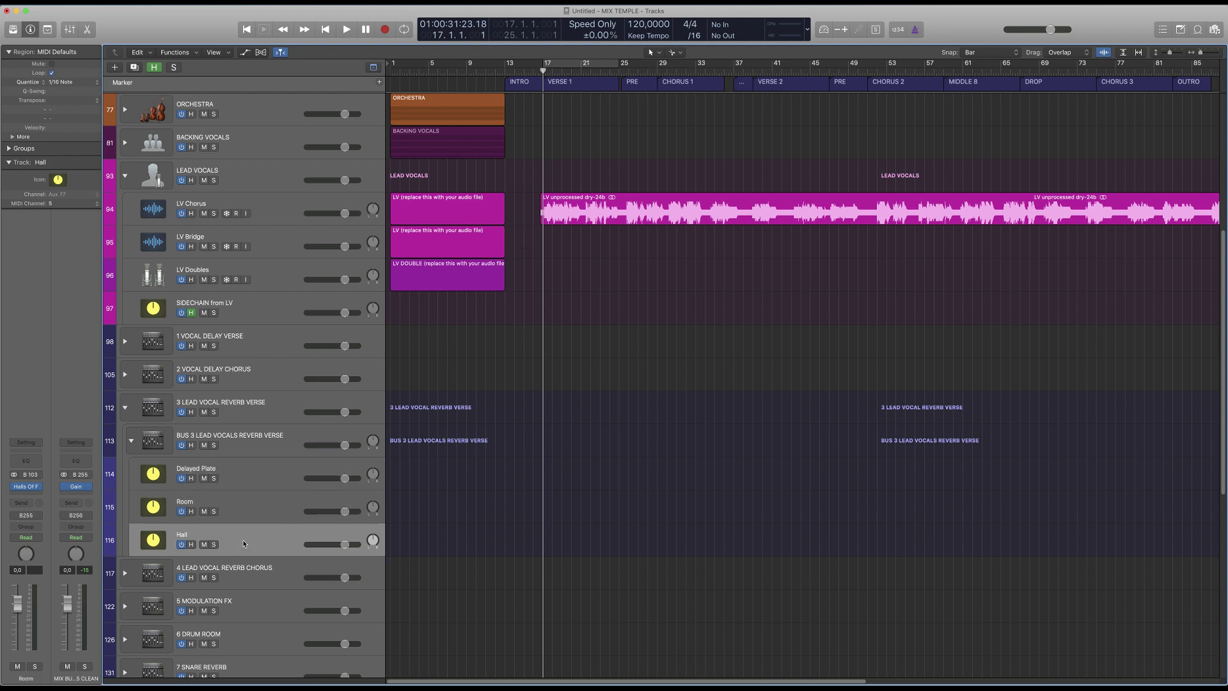
click(249, 511)
Open the Delayed Plate track's Halls of Fame reverb plugin and move its window aside.
click(211, 477)
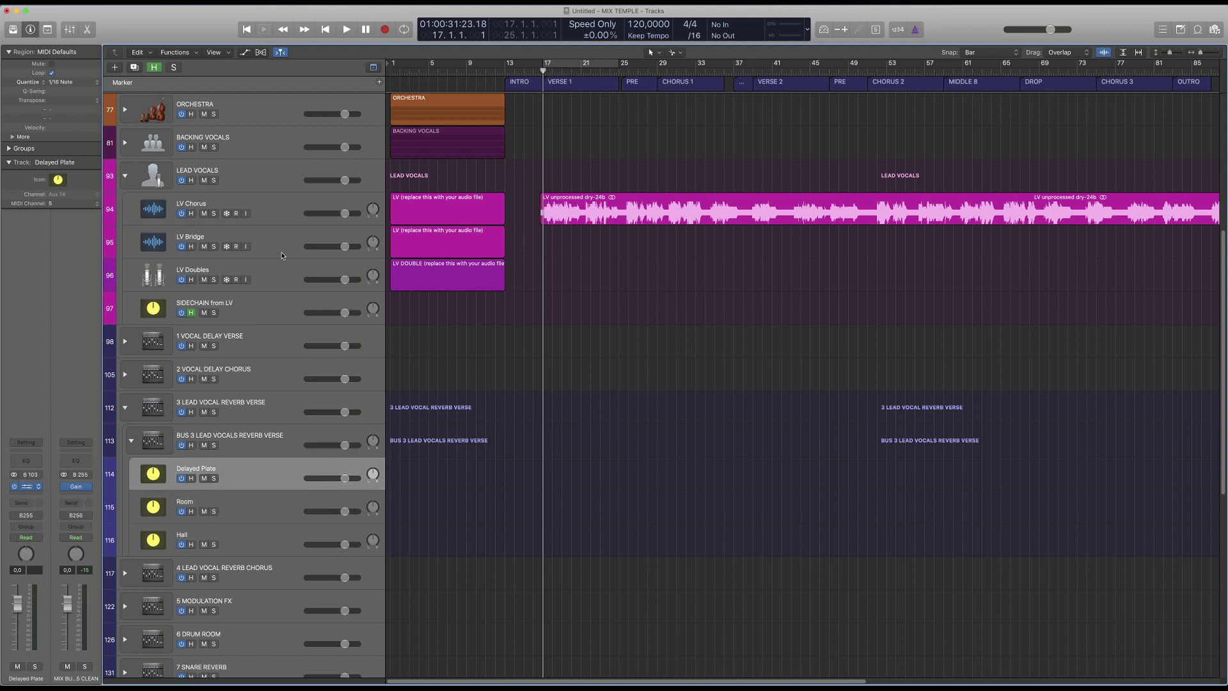
click(25, 487)
drag(762, 252, 989, 333)
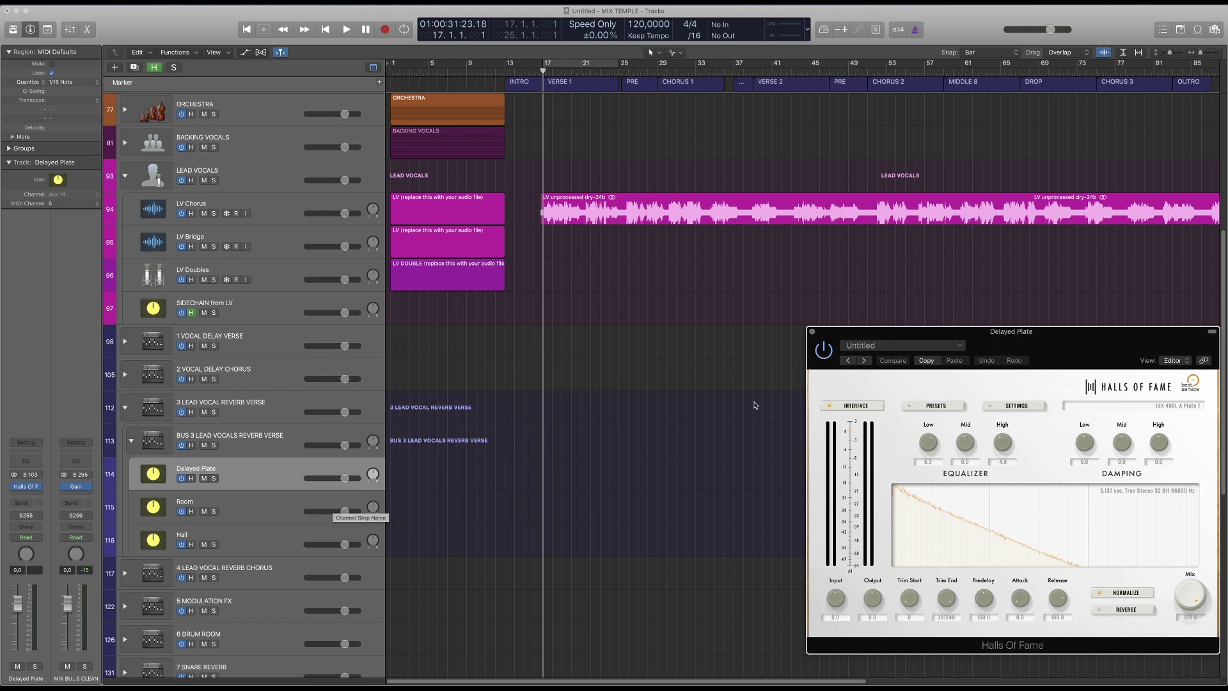
Pull the Room and Hall reverb faders fully down so only the Delayed Plate remains audible.
drag(1038, 347, 961, 316)
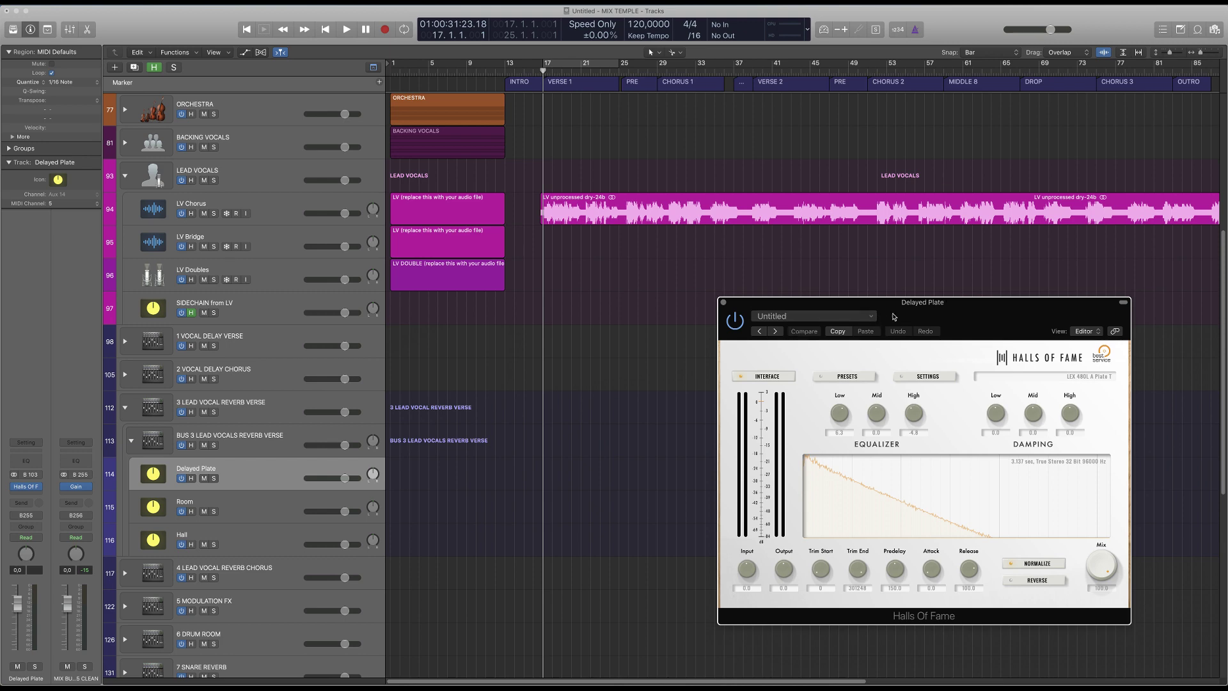
drag(894, 316, 880, 324)
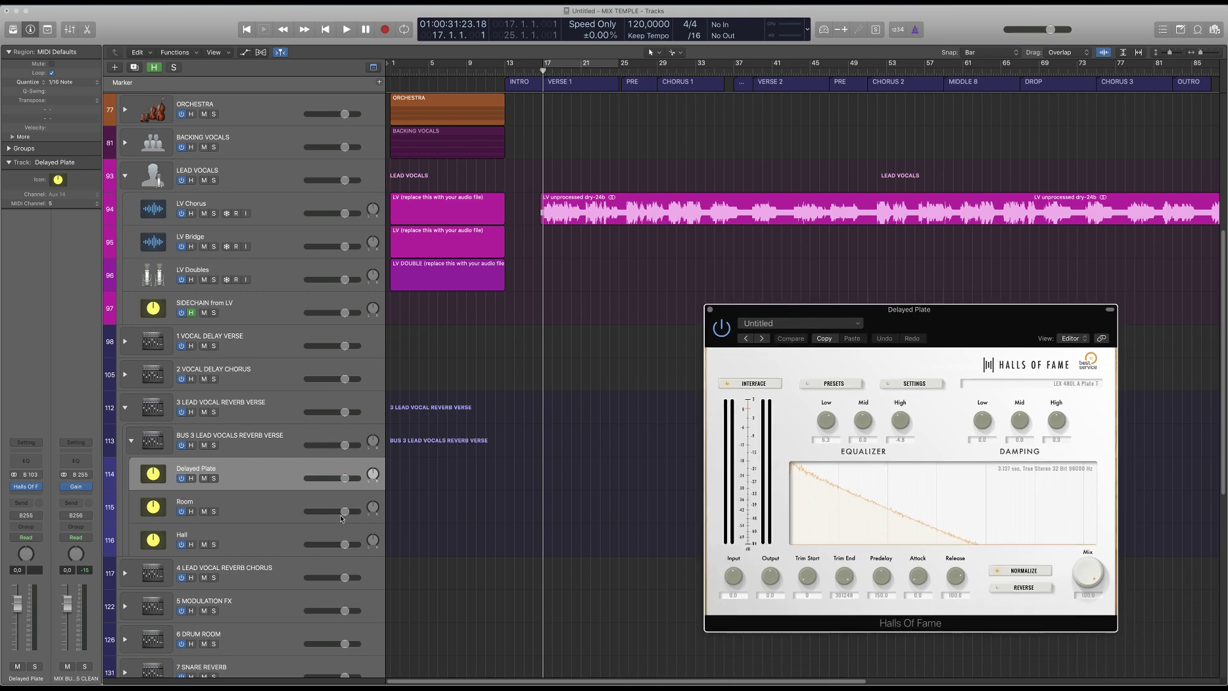
drag(342, 516, 306, 545)
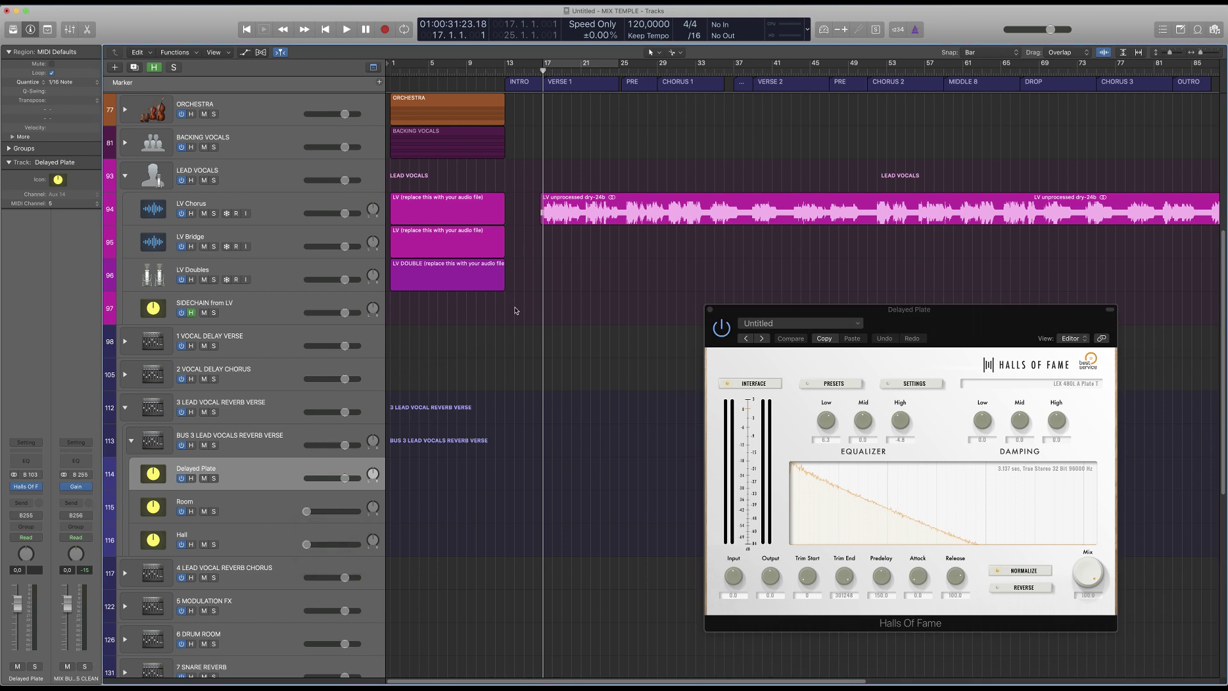
mouse_move(873, 327)
mouse_down()
mouse_move(885, 330)
mouse_move(885, 311)
mouse_up()
During playback, set the LV Chorus send to Bus 3 at -4,9.
key(space)
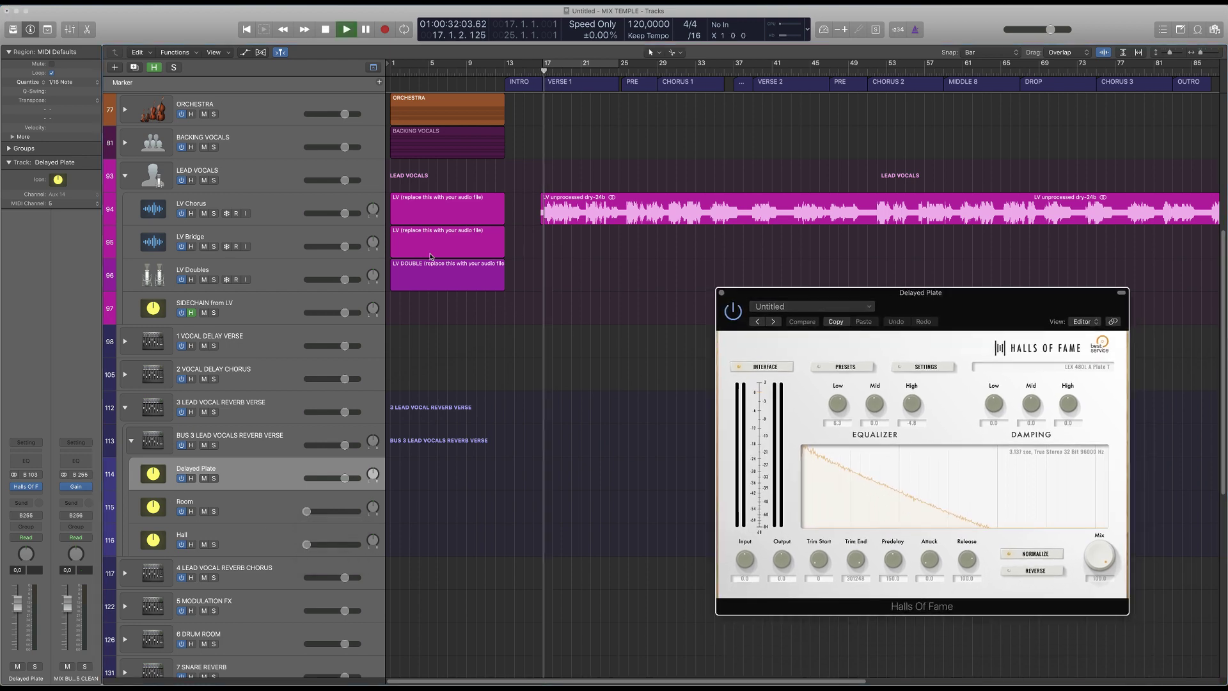
click(154, 441)
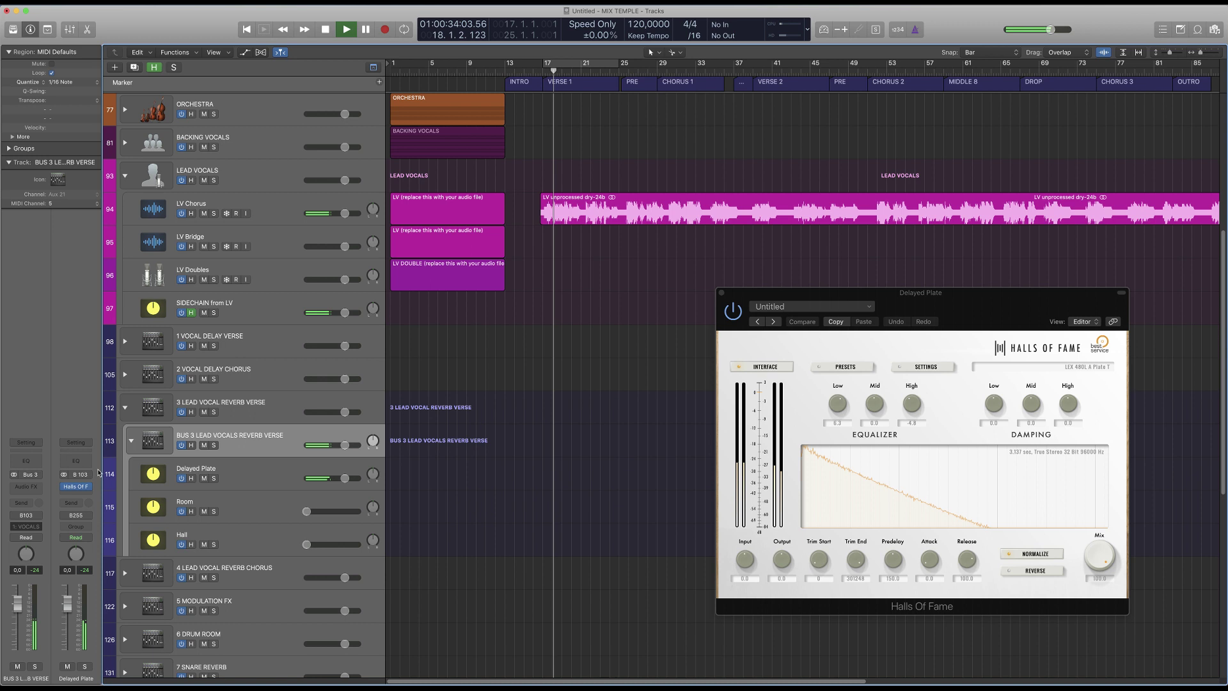
click(283, 205)
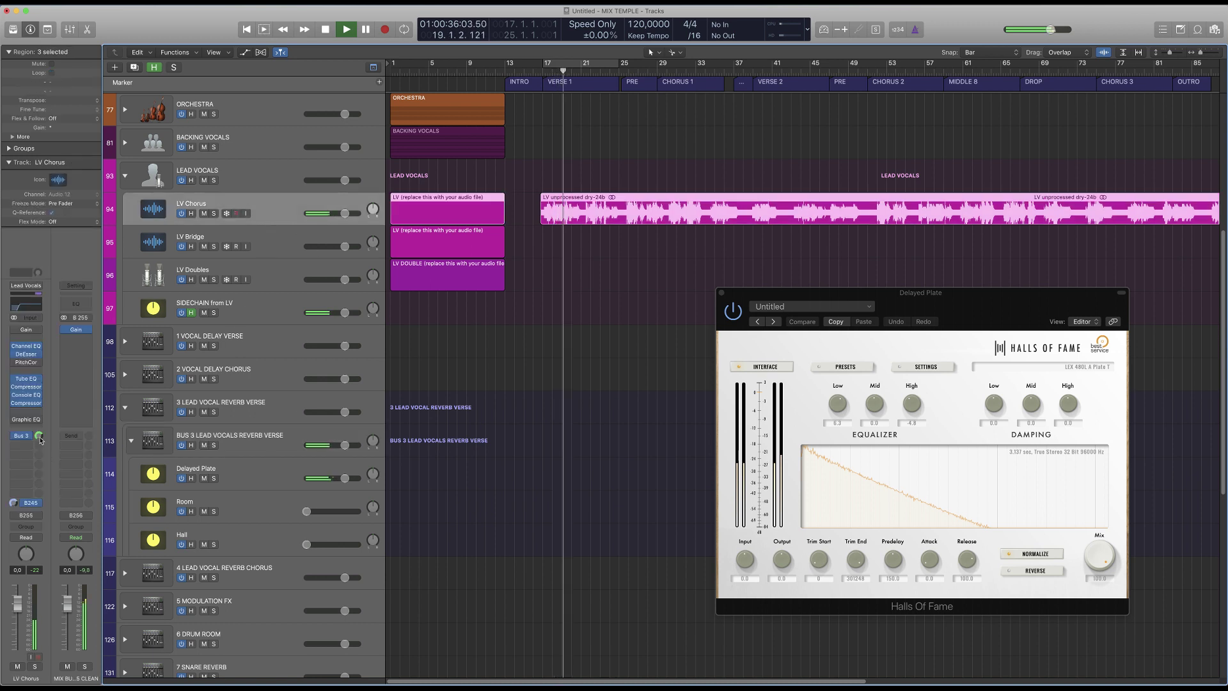
click(39, 437)
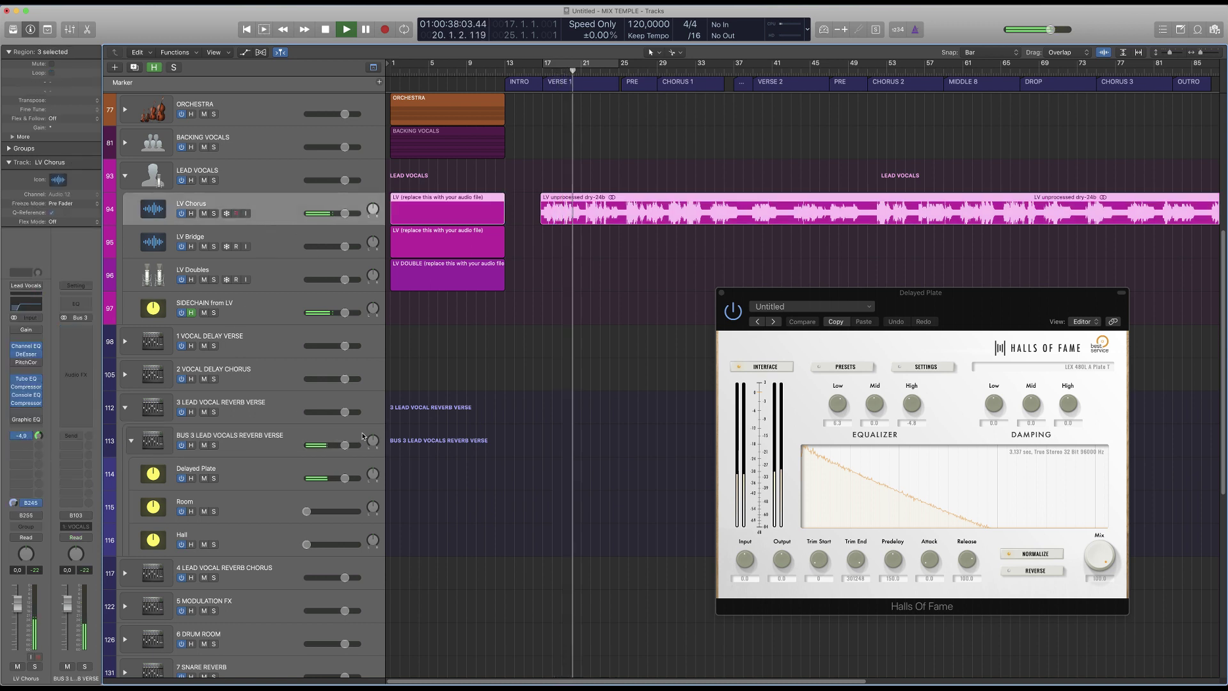
Stop playback and close the Delayed Plate's Halls of Fame reverb window.
key(space)
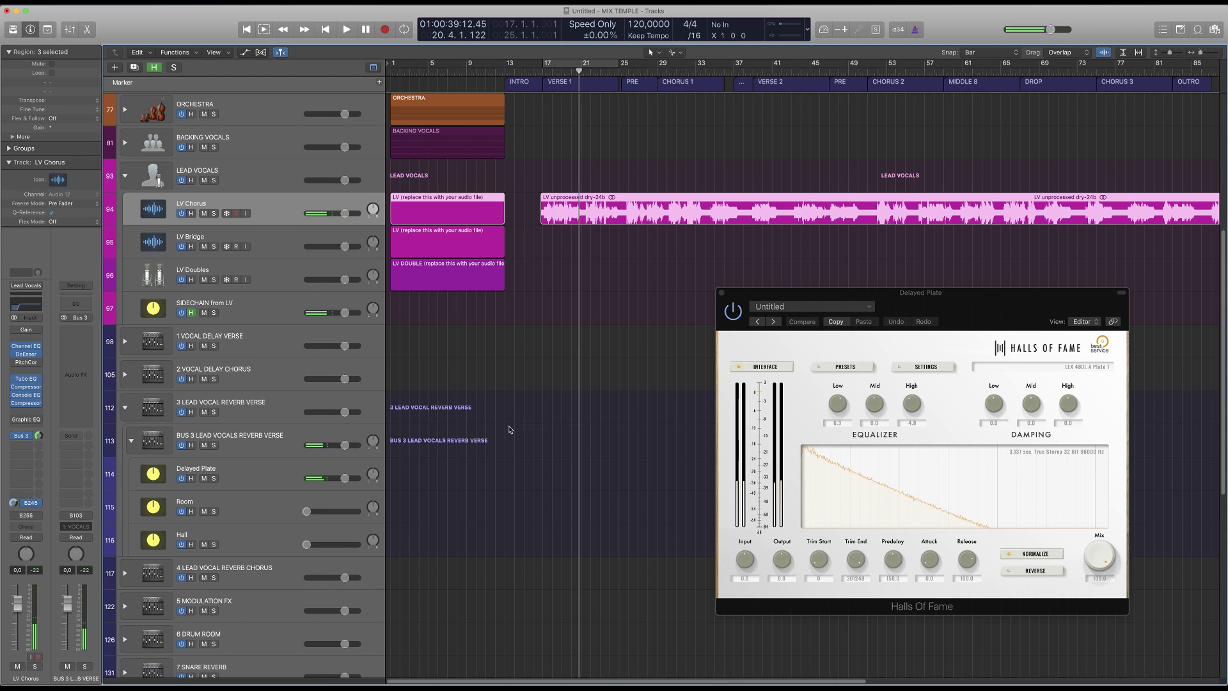
click(256, 472)
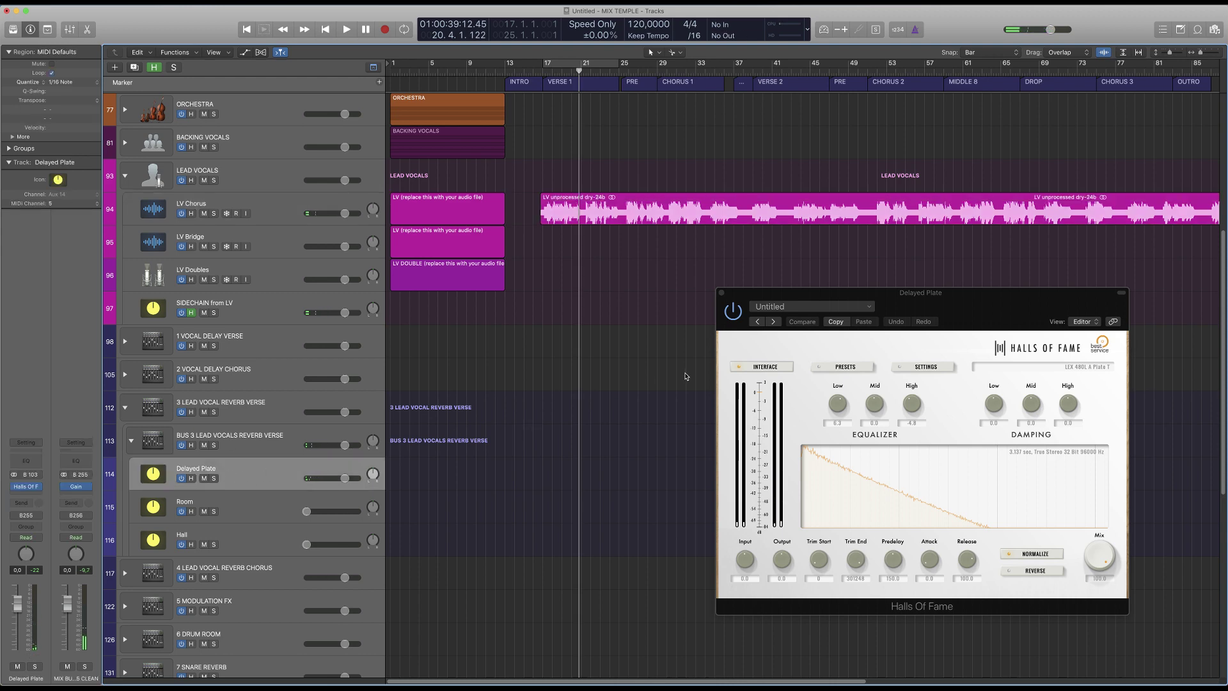
click(721, 293)
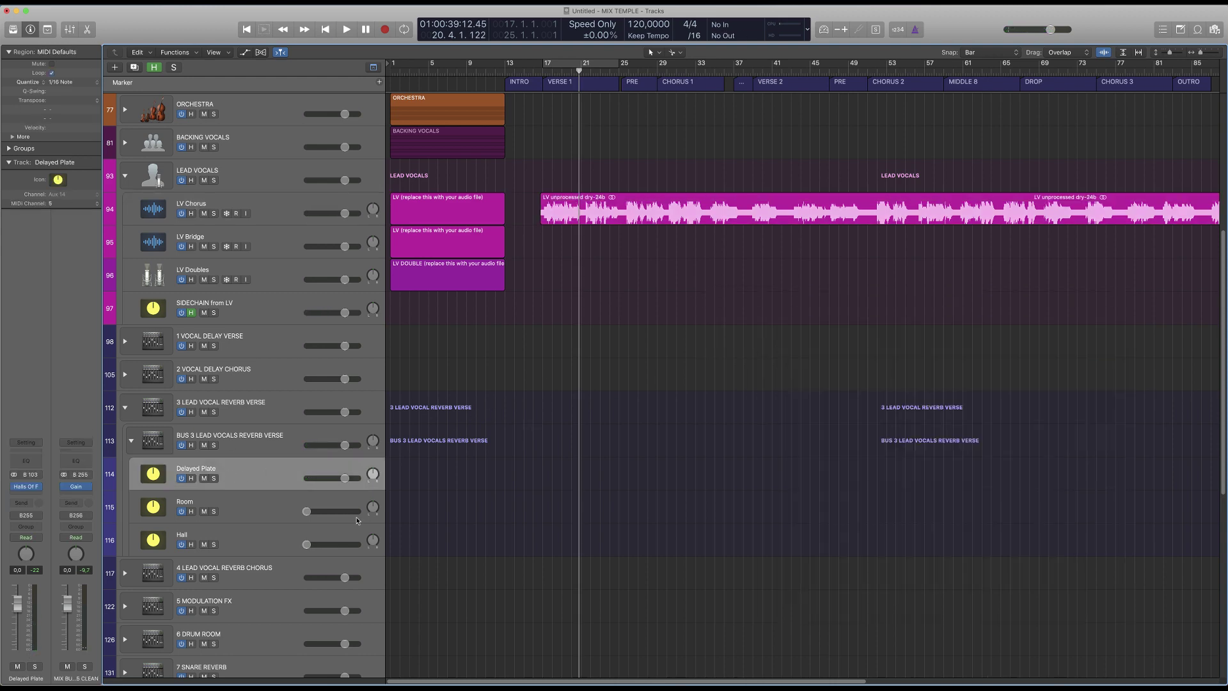
click(301, 505)
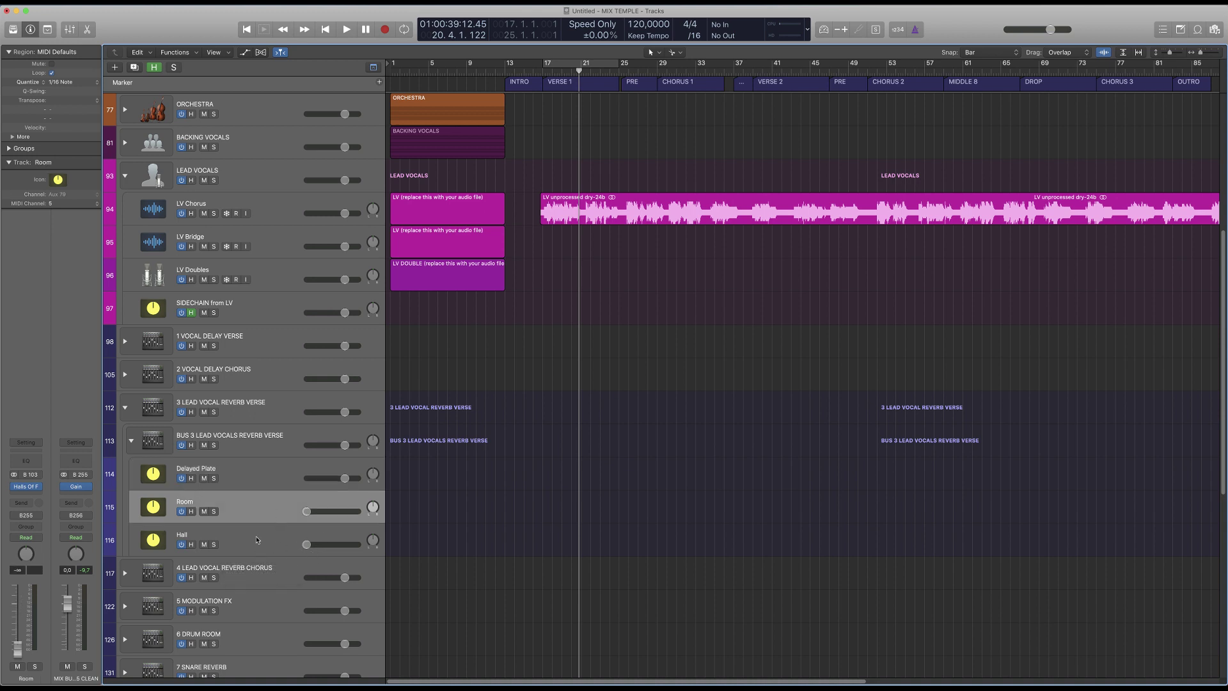
click(323, 551)
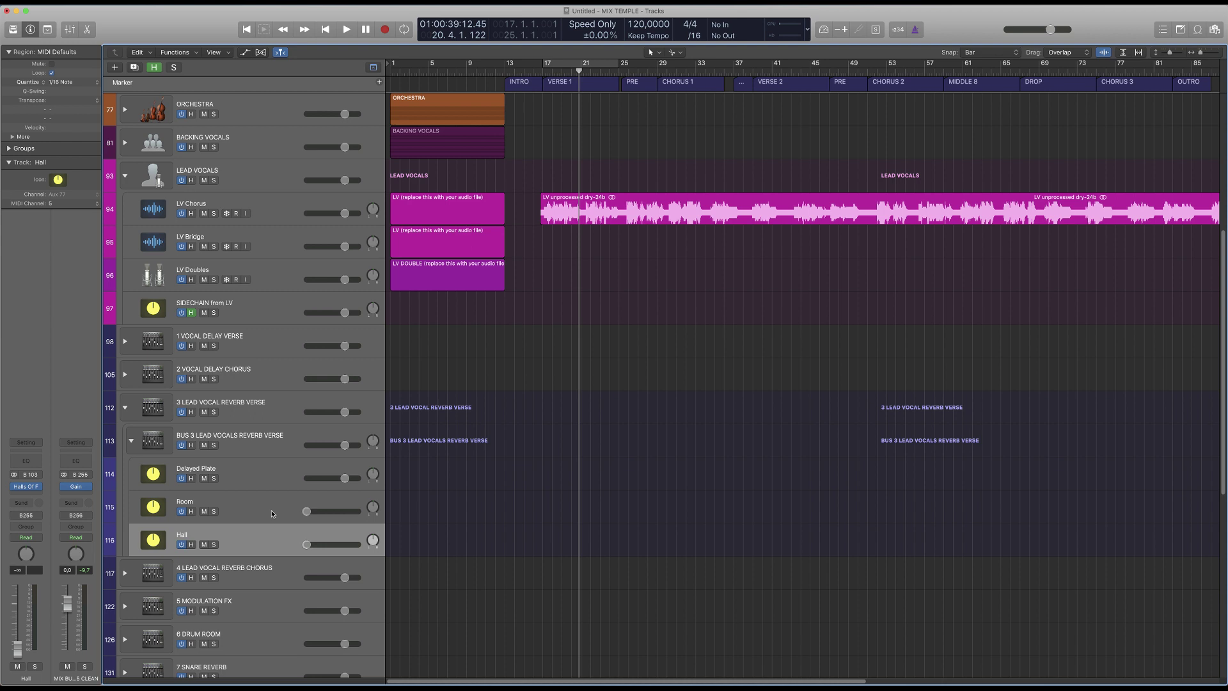
While playing, lower the Delayed Plate, raise Room to 1,4 dB and set Hall to +0,8 dB.
key(space)
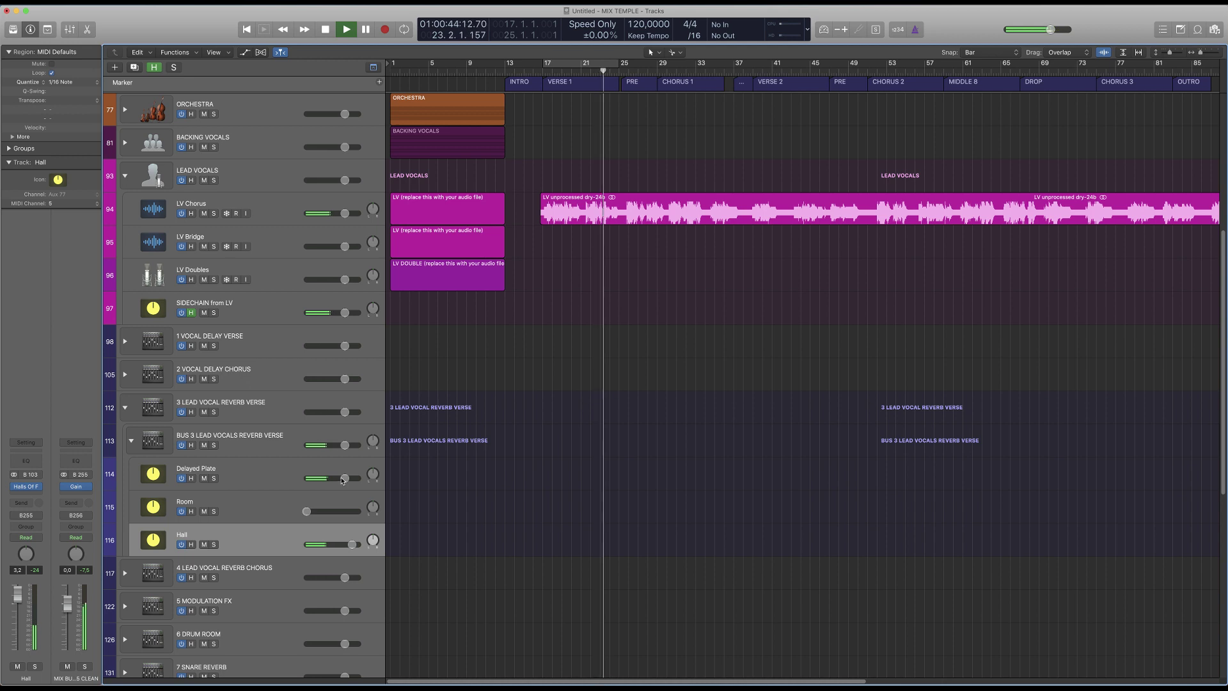
drag(345, 478, 334, 478)
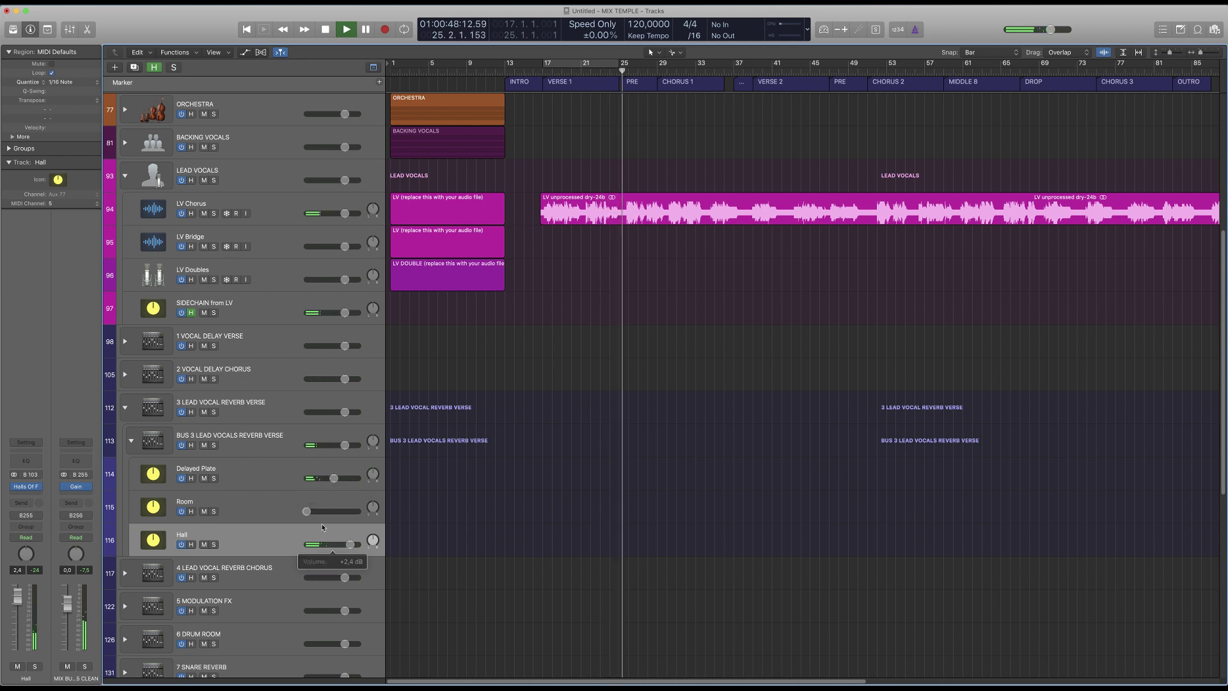
click(271, 513)
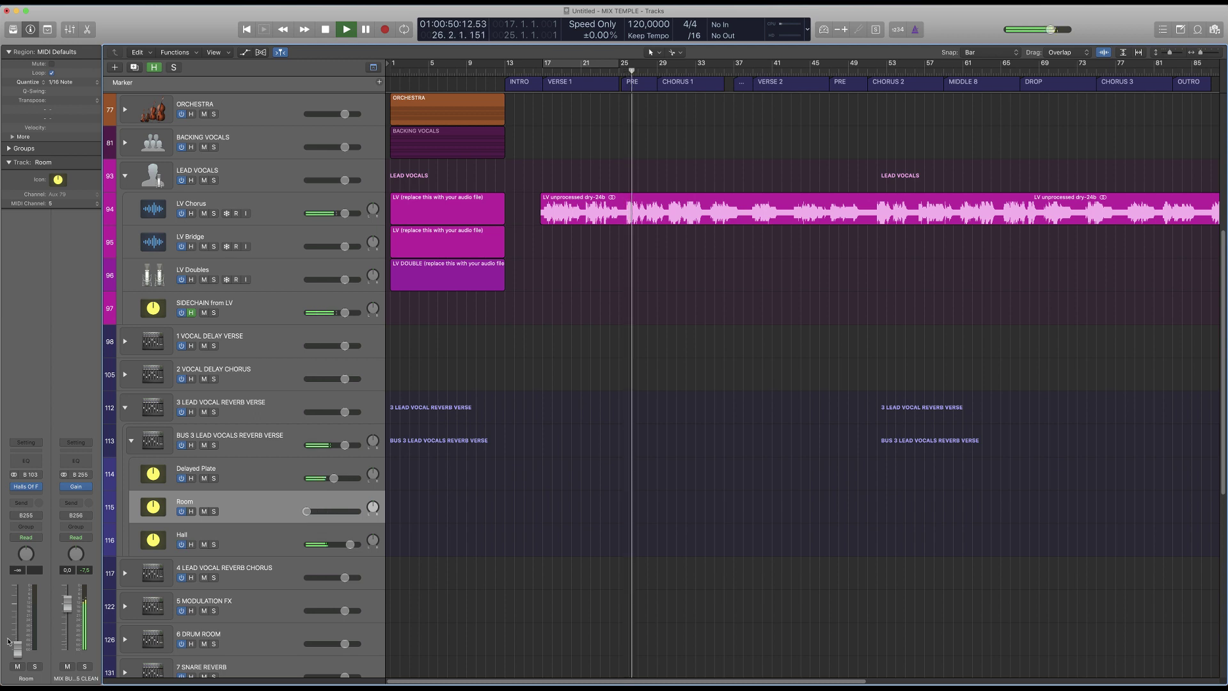
drag(12, 653, 17, 600)
drag(333, 477, 308, 478)
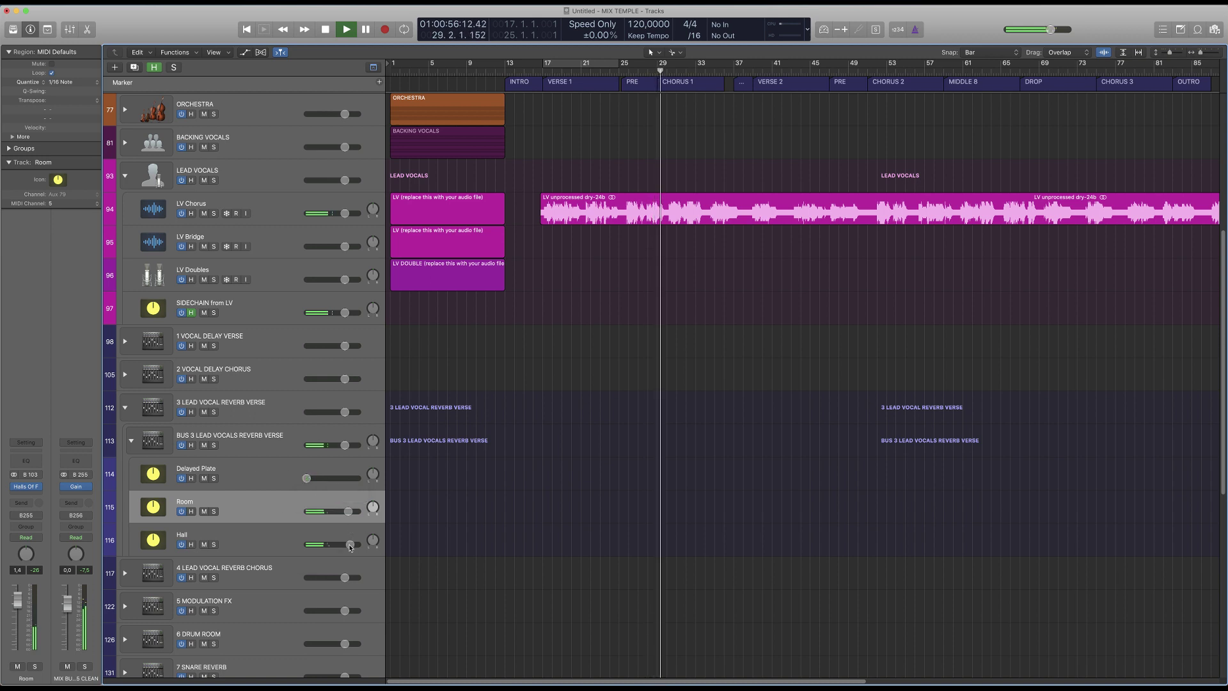
mouse_move(349, 544)
mouse_down()
mouse_move(332, 511)
mouse_move(343, 511)
mouse_move(336, 544)
mouse_up()
Keep rebalancing: Hall up to +2.6 dB, Delayed Plate pulled all the way down, then stop playback.
drag(306, 478, 324, 478)
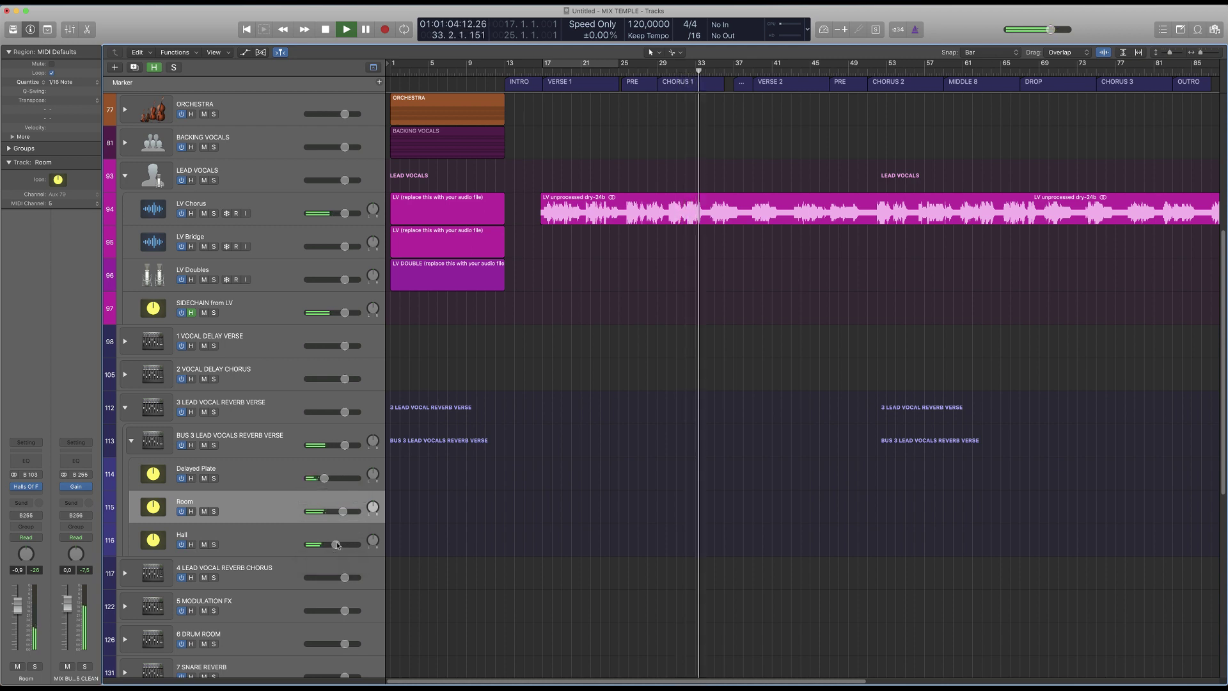
drag(336, 544, 334, 544)
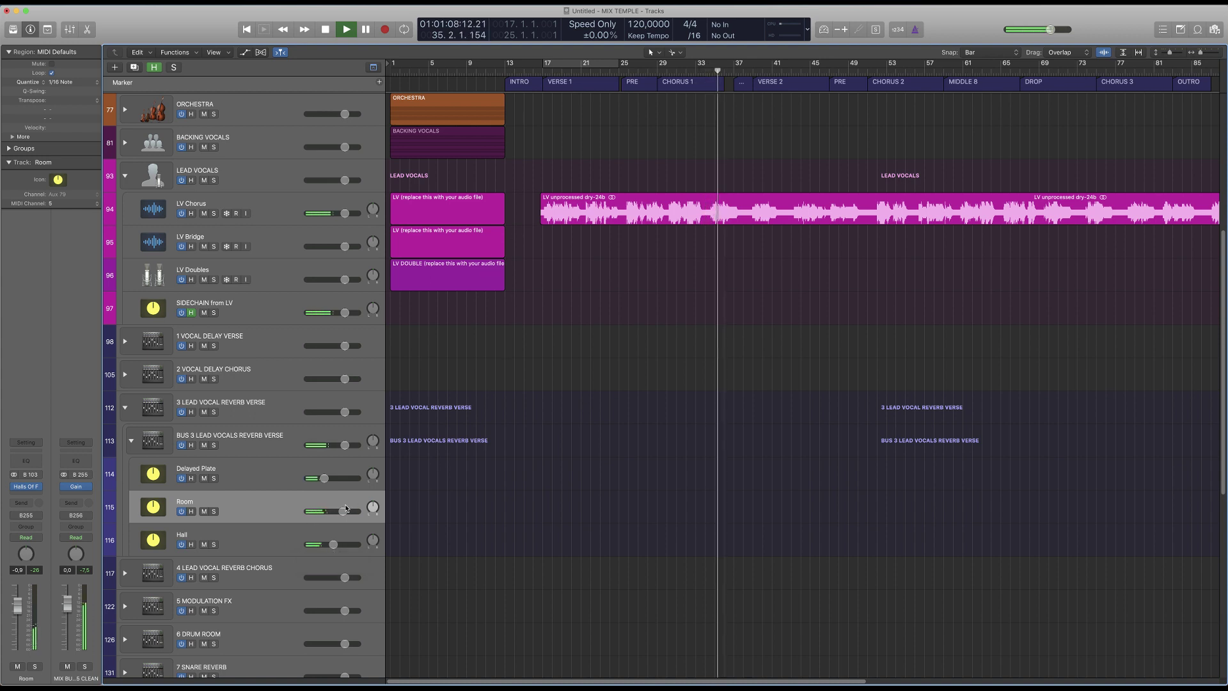
drag(341, 514, 243, 515)
mouse_move(324, 478)
mouse_down()
mouse_move(344, 477)
mouse_move(326, 478)
mouse_up()
drag(307, 544, 351, 544)
mouse_move(326, 477)
mouse_down()
mouse_move(306, 477)
mouse_move(352, 545)
mouse_move(317, 478)
mouse_up()
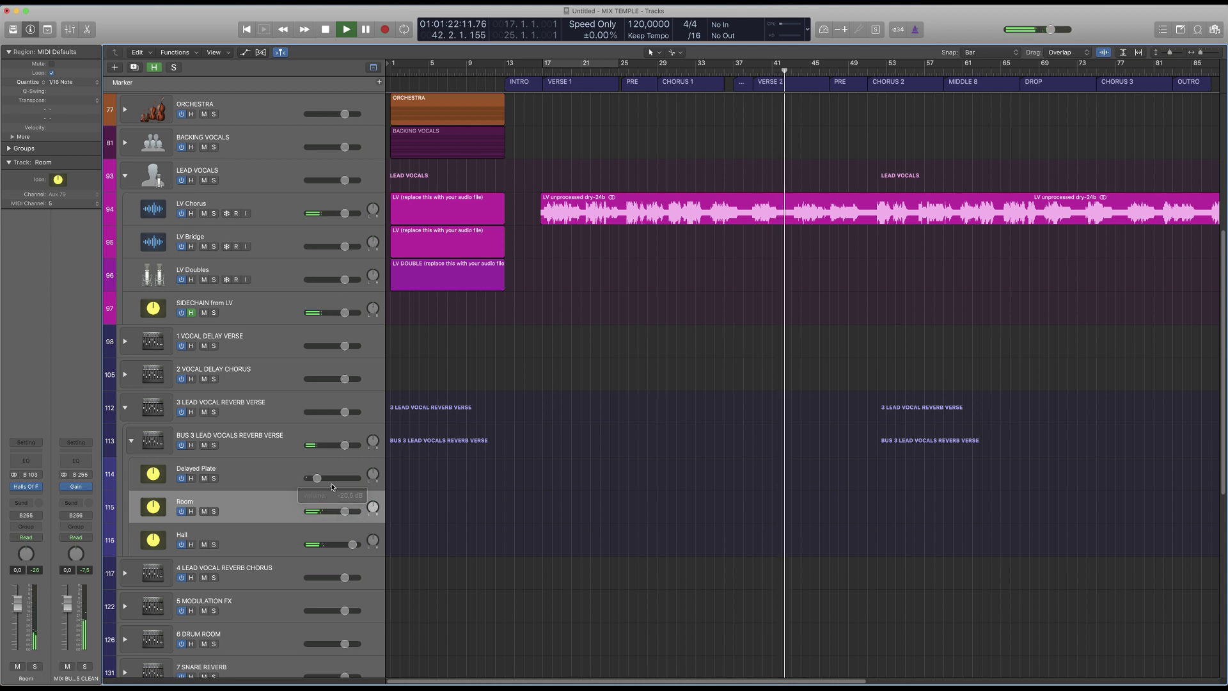
key(space)
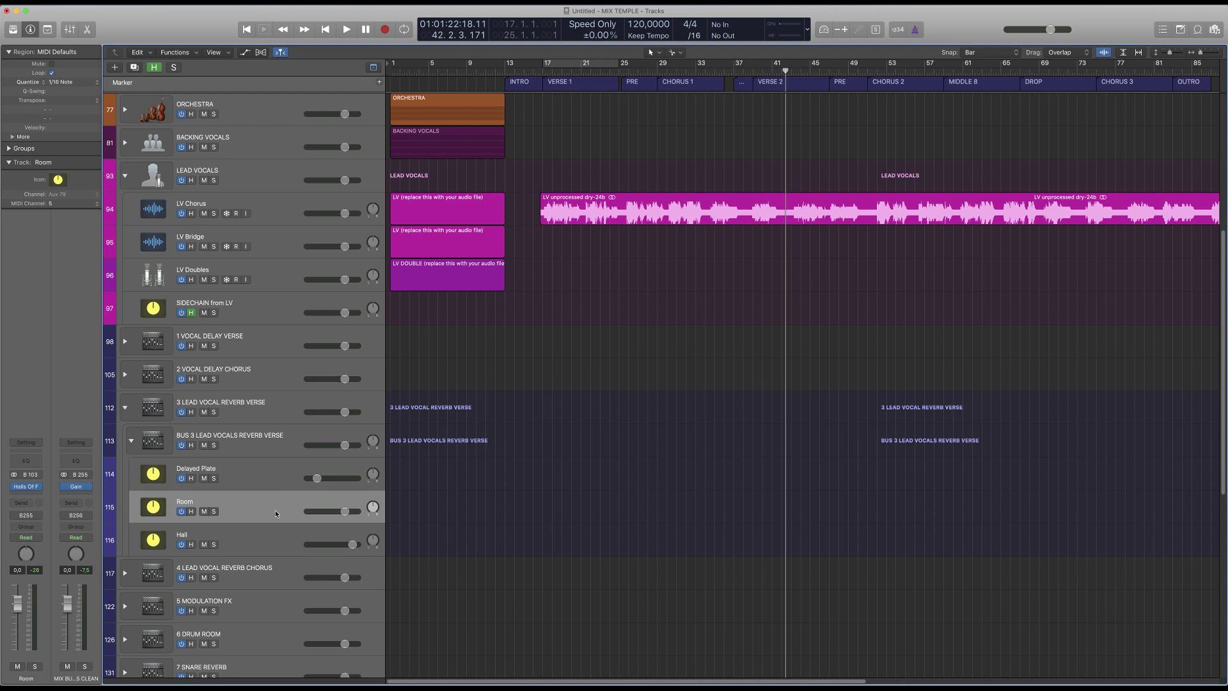
Lower the Hall fader and open the Room track's Halls Of Fame reverb showing the Large Chamber impulse.
scroll(332, 497, down, 2)
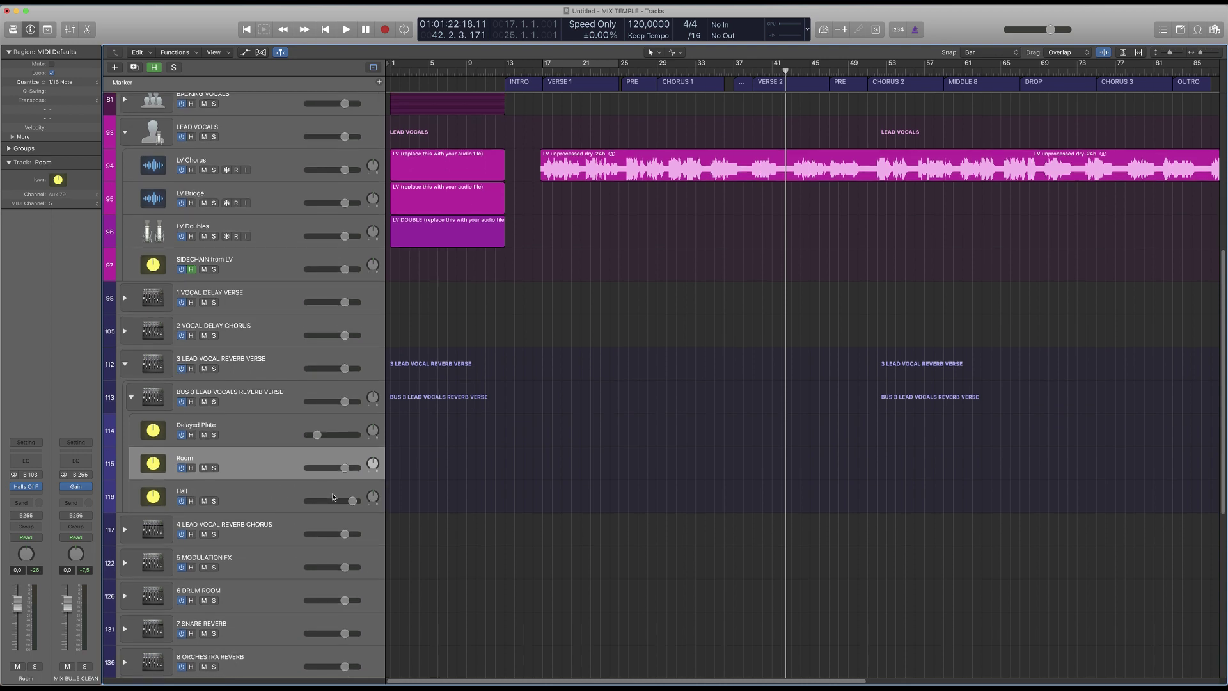
drag(351, 502, 316, 502)
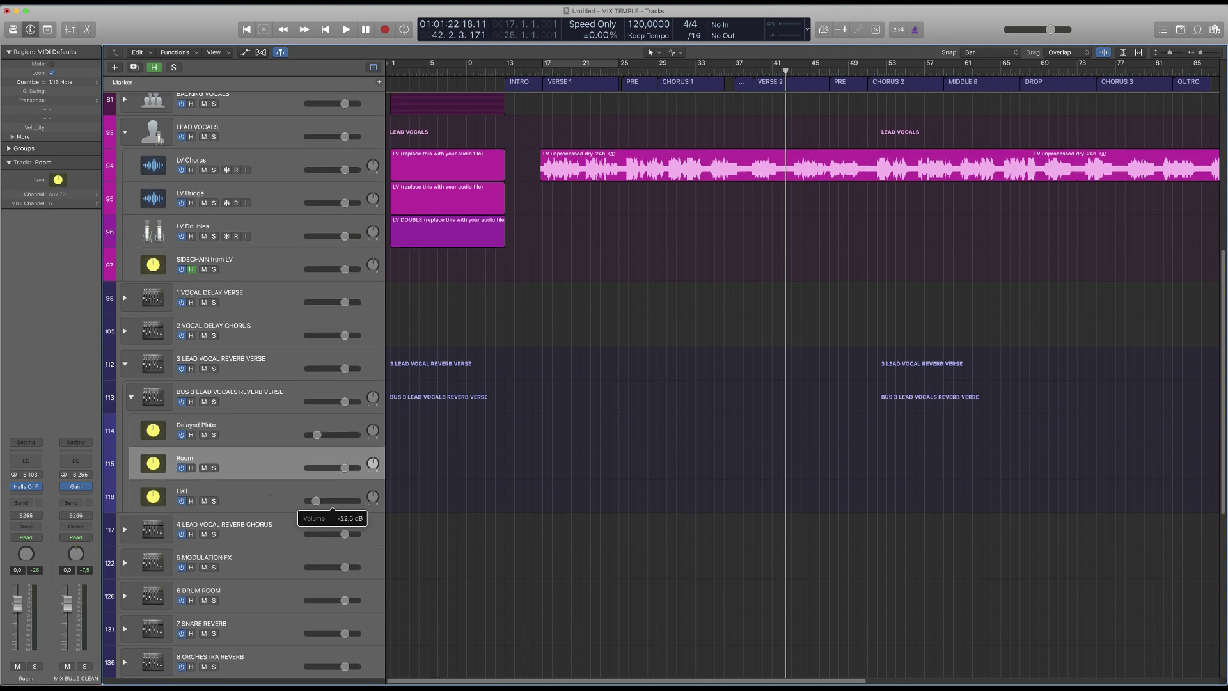
click(262, 494)
click(262, 472)
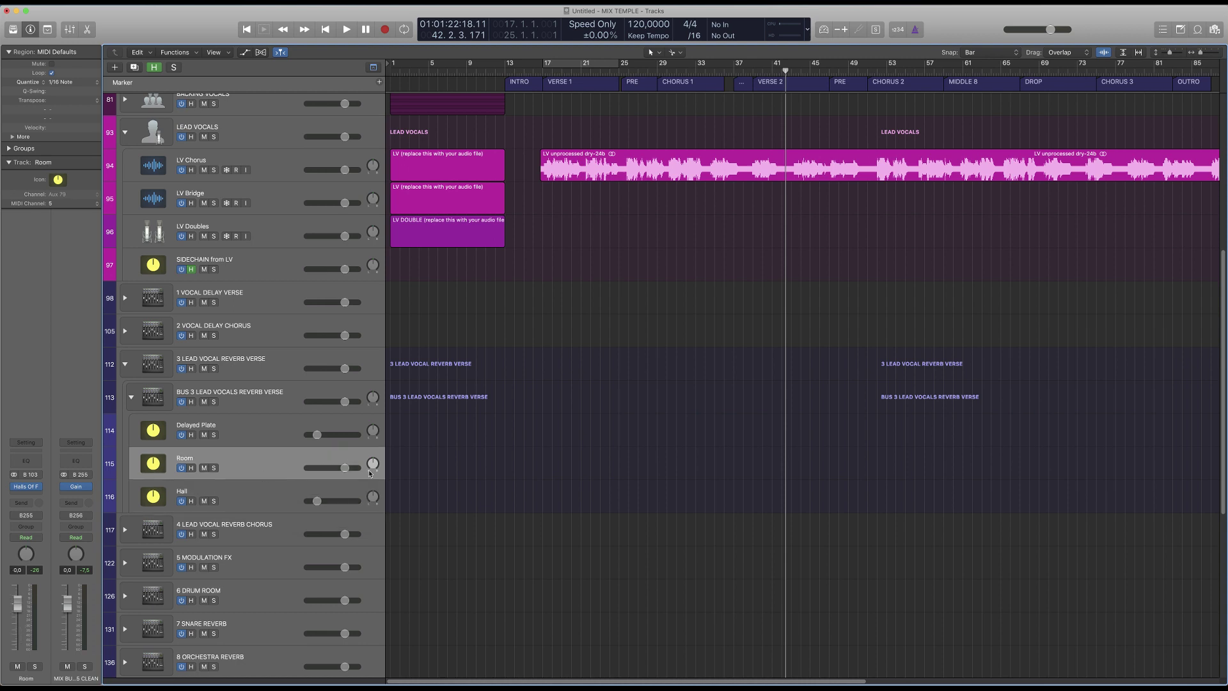
click(25, 486)
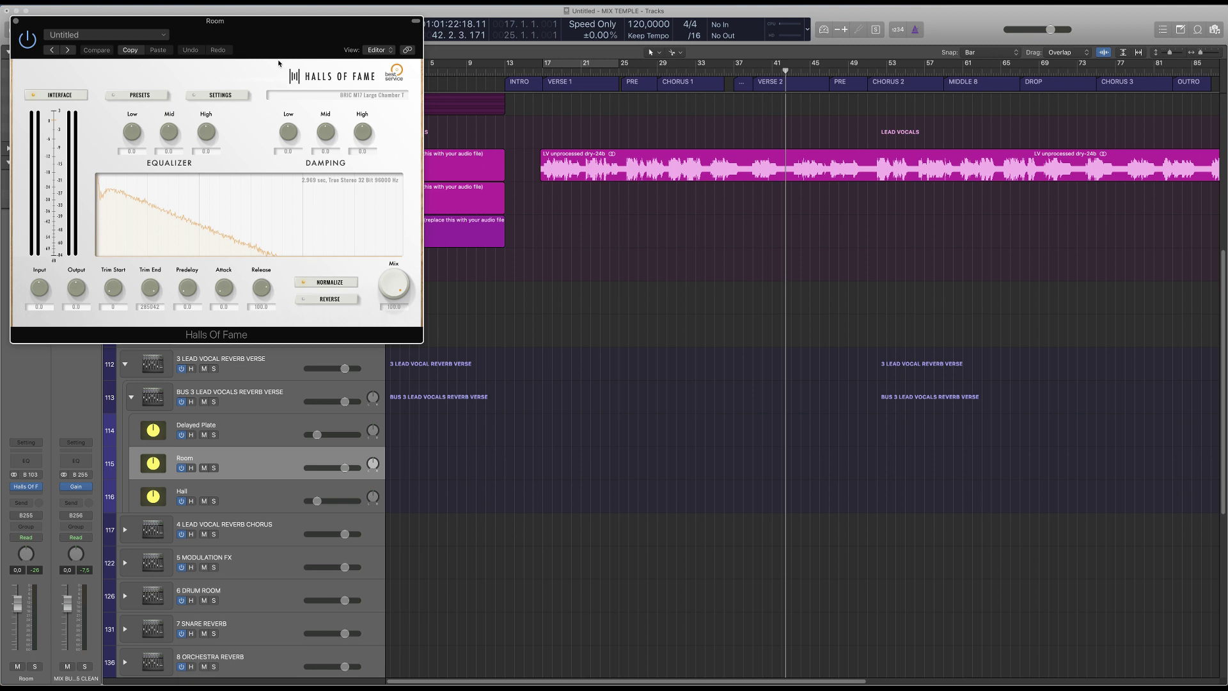
drag(281, 29, 870, 220)
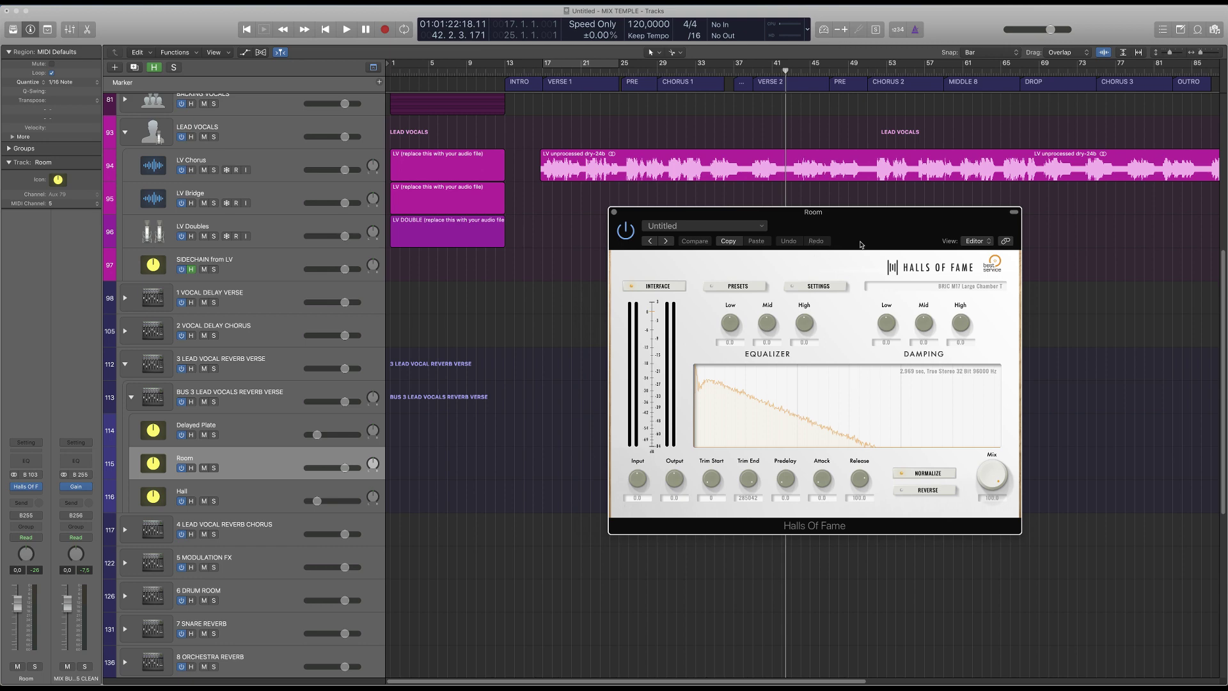
drag(861, 243, 917, 272)
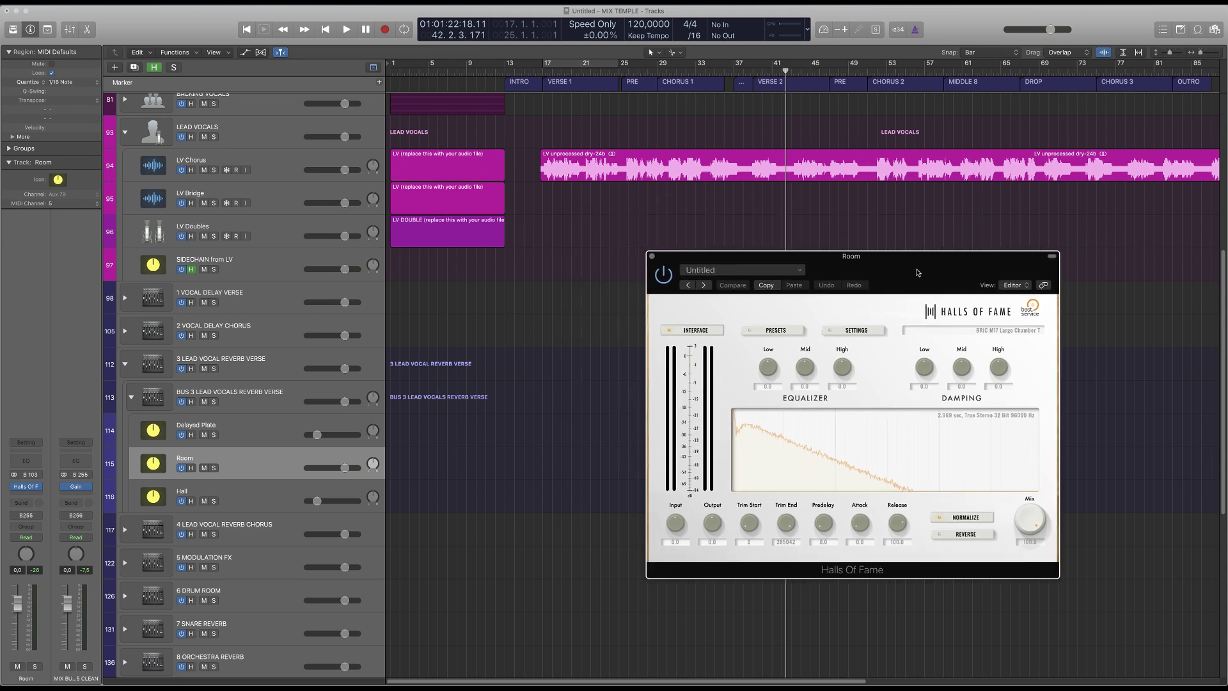
Open the Room reverb's preset browser and browse the Halls of Fame 3 Marc Mozart Edition folder.
click(795, 332)
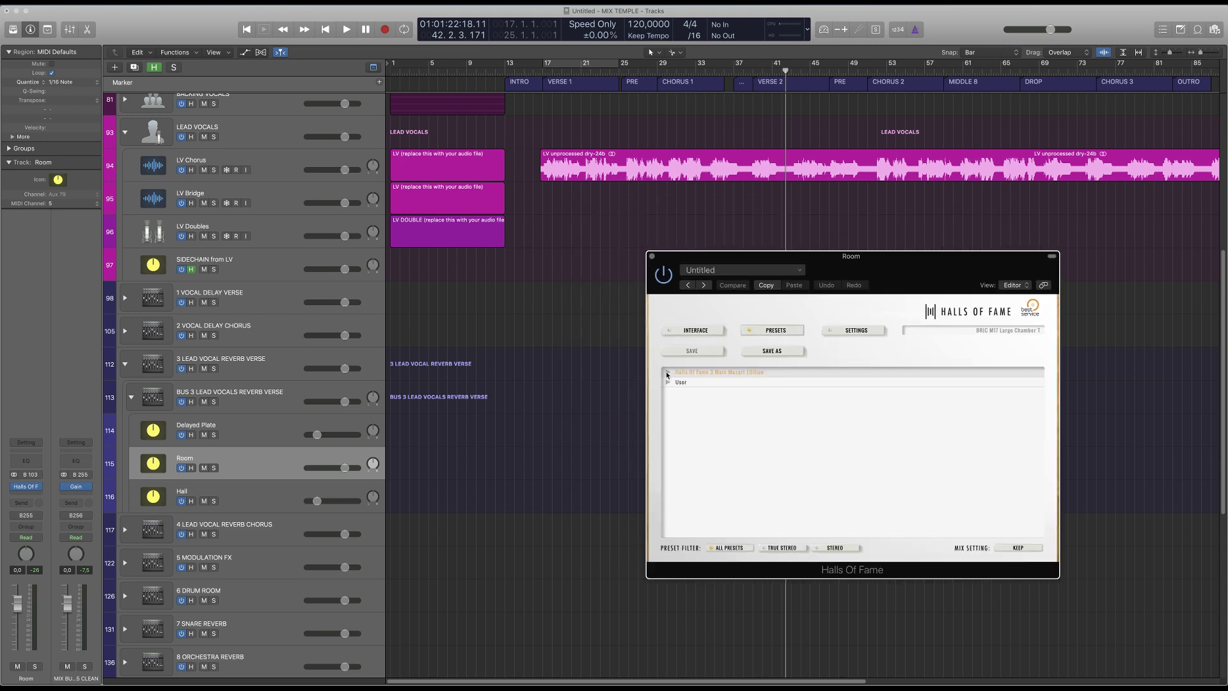
click(667, 374)
drag(879, 275, 897, 203)
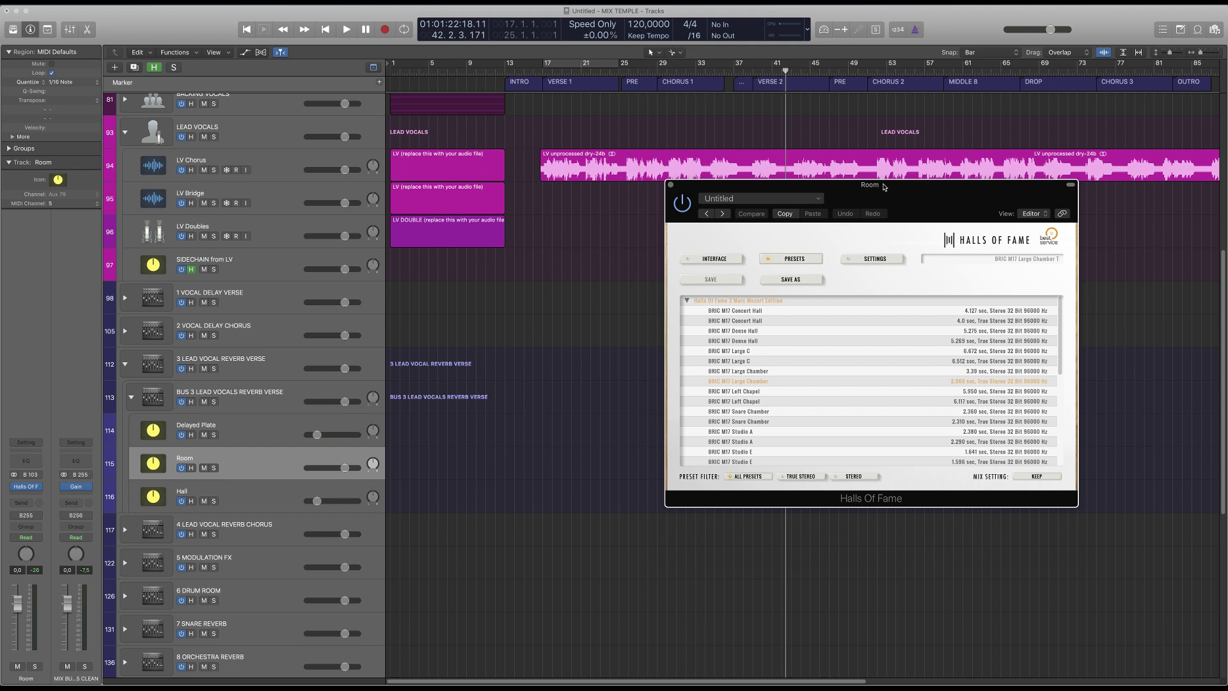
drag(889, 186, 767, 233)
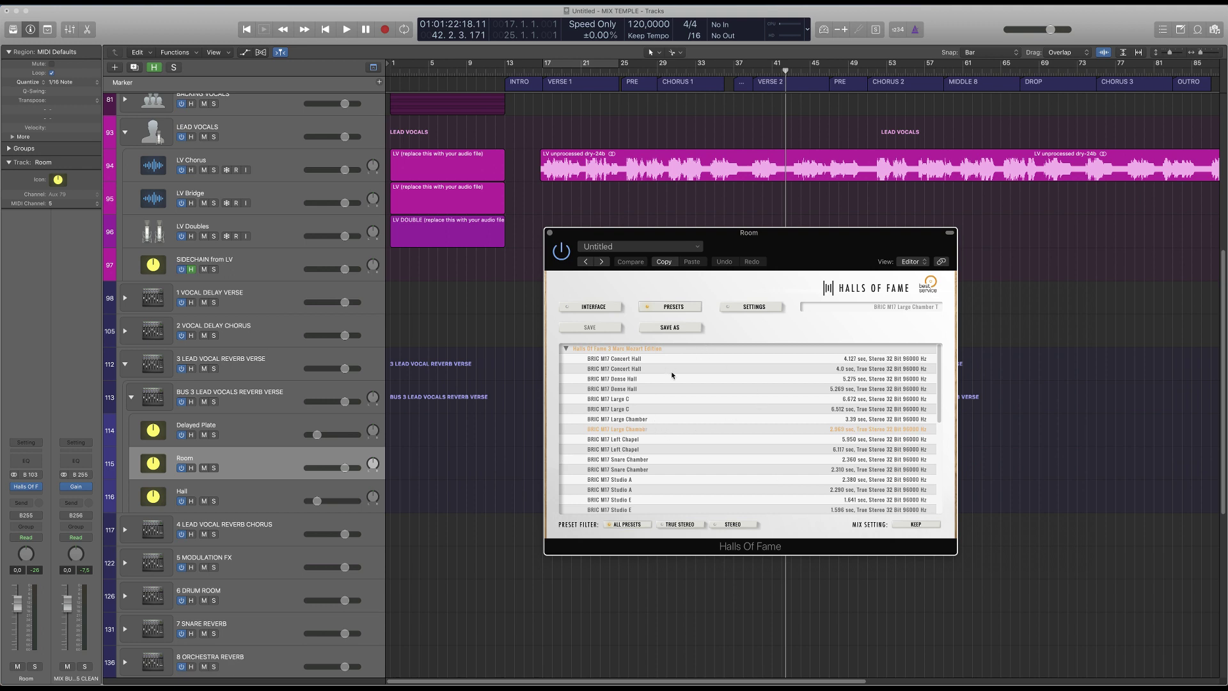
scroll(640, 399, down, 2)
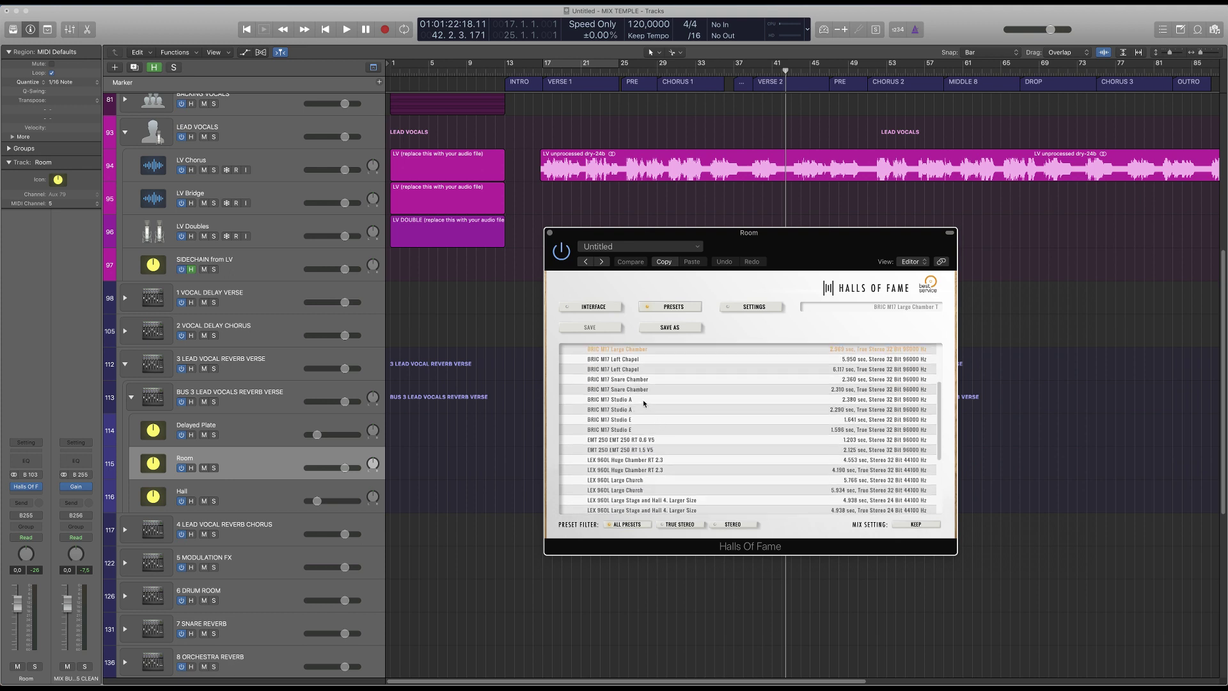
scroll(645, 403, down, 2)
scroll(630, 472, down, 2)
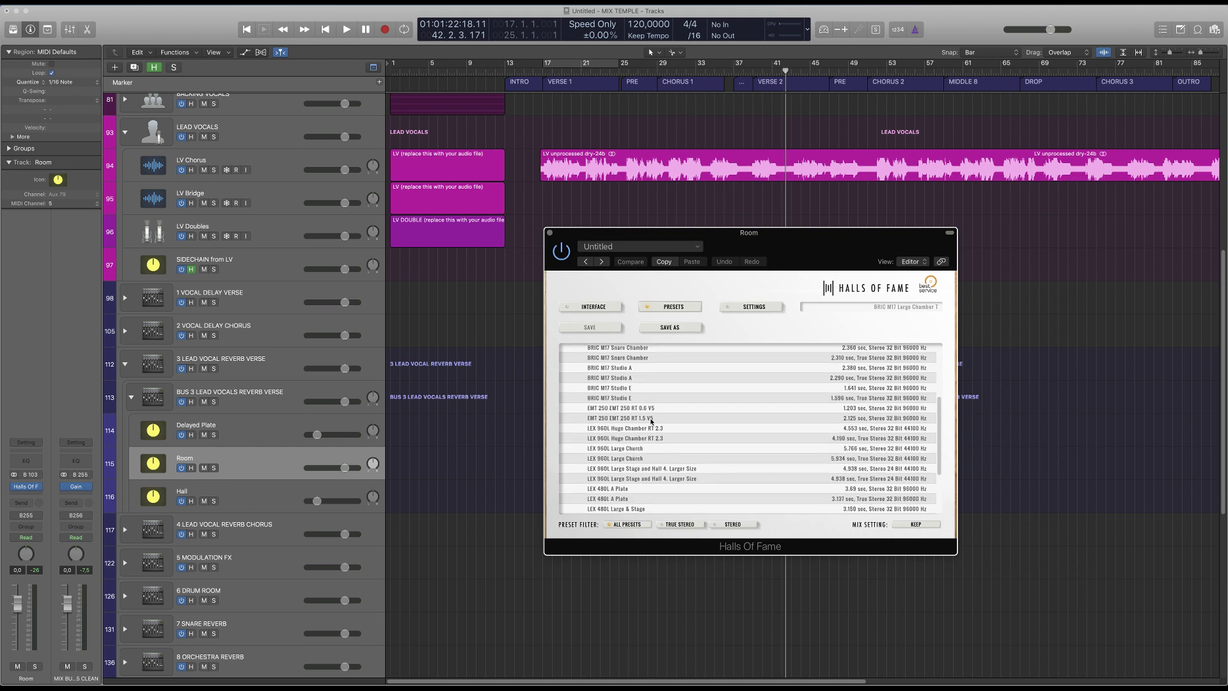
scroll(652, 421, down, 1)
scroll(683, 448, down, 5)
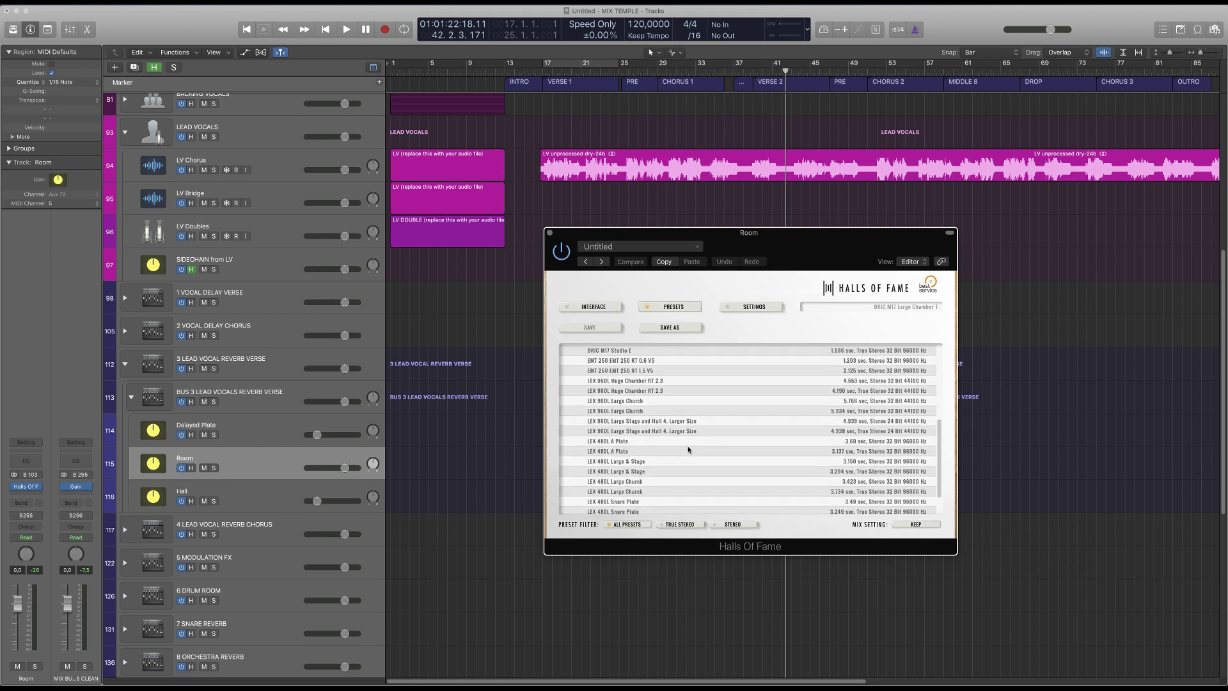
scroll(644, 425, down, 1)
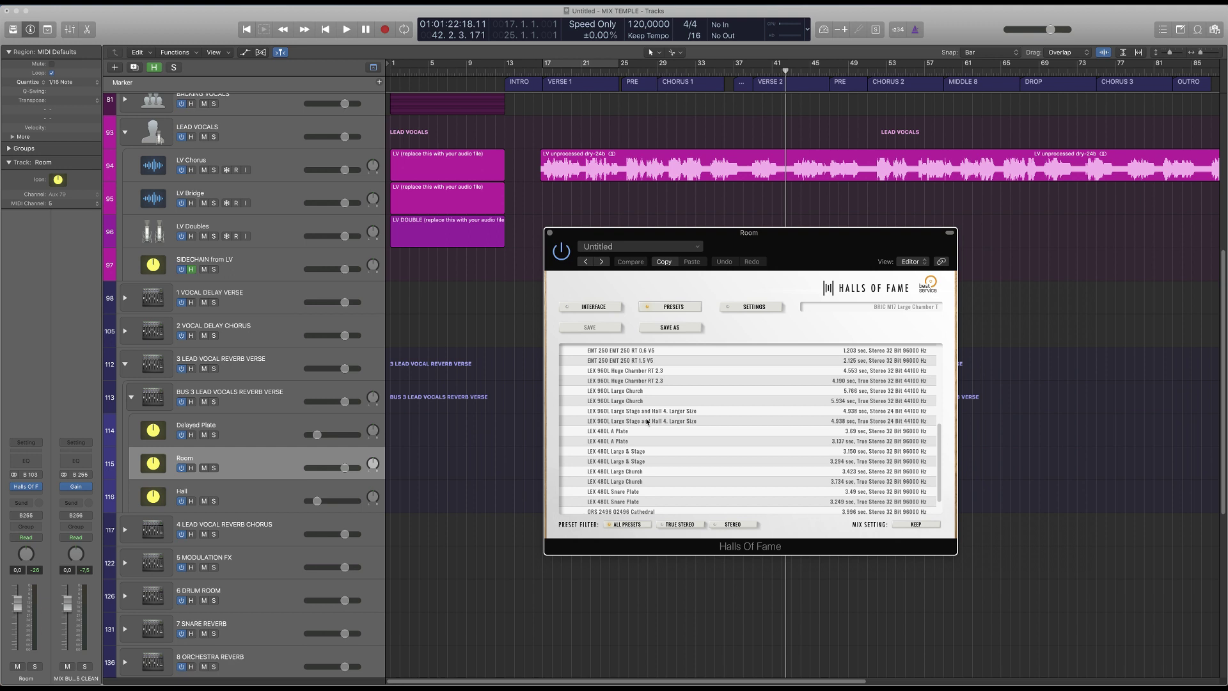
scroll(690, 431, down, 2)
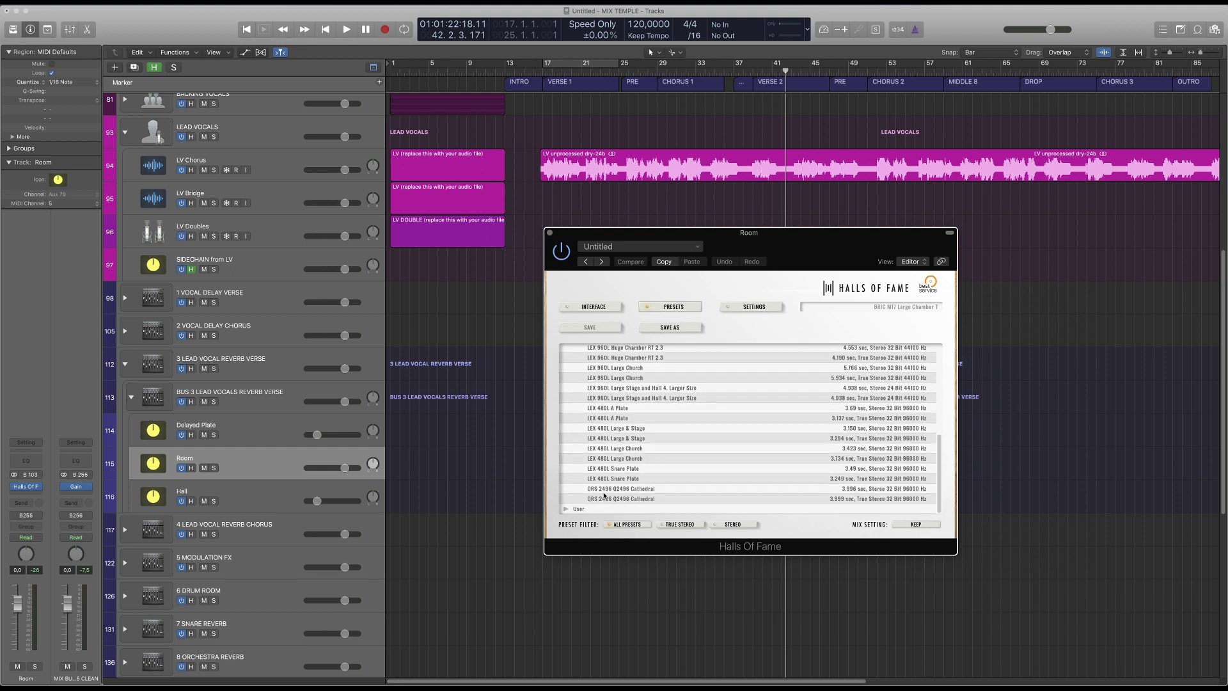
scroll(703, 420, up, 10)
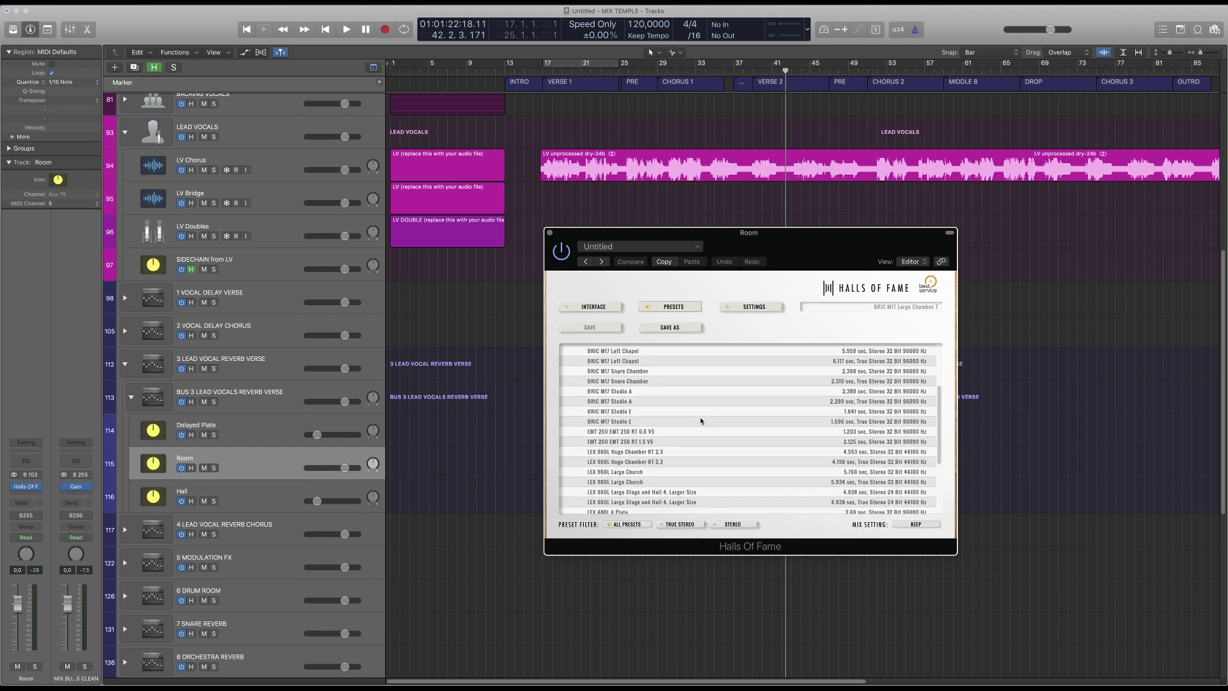
scroll(663, 419, down, 10)
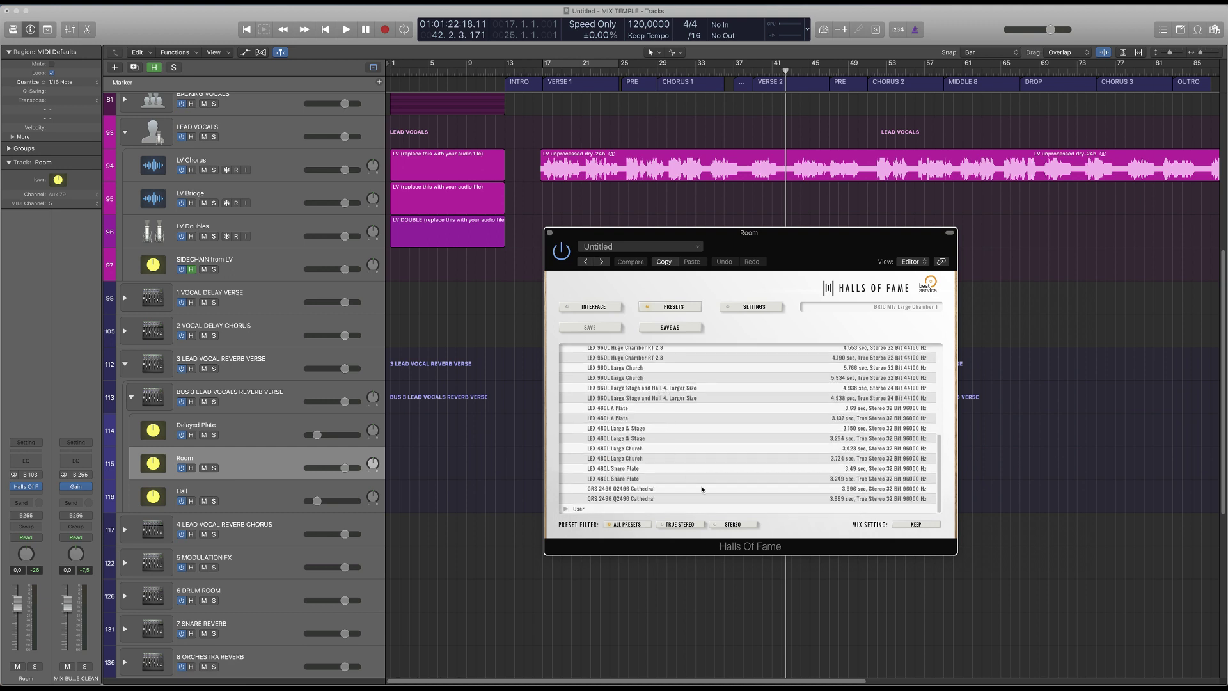
Load the stereo QRS 2496 Q2496 Cathedral preset on the Room reverb.
click(622, 490)
click(623, 500)
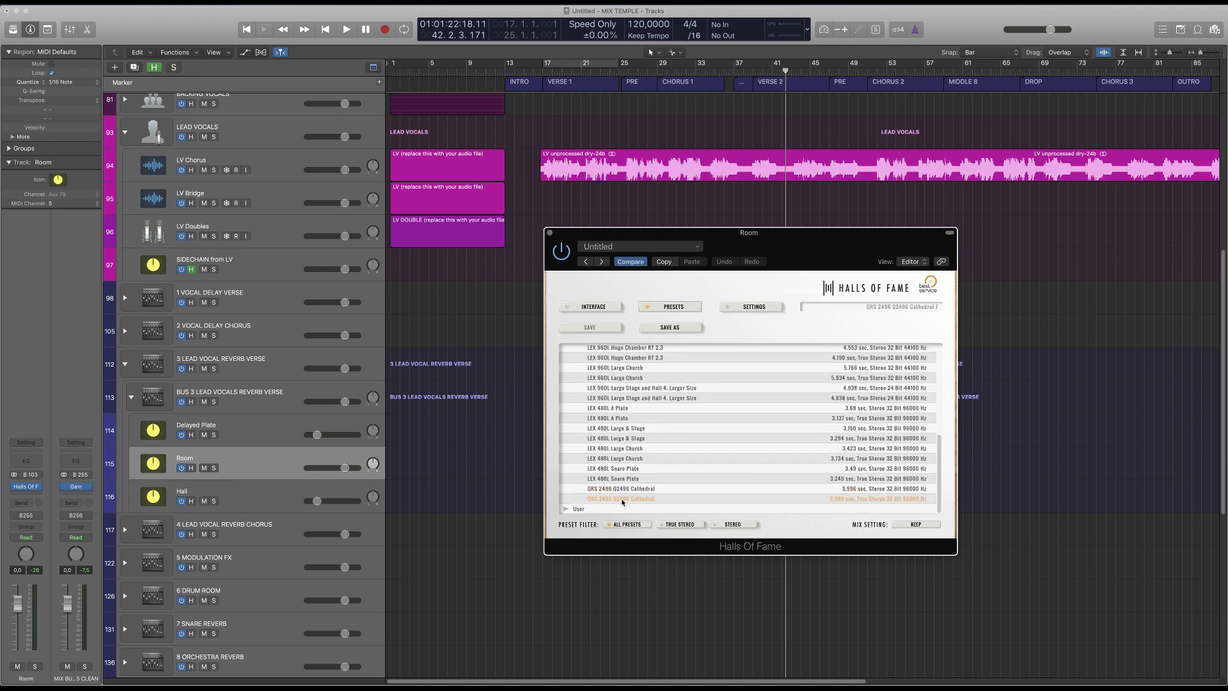
click(631, 489)
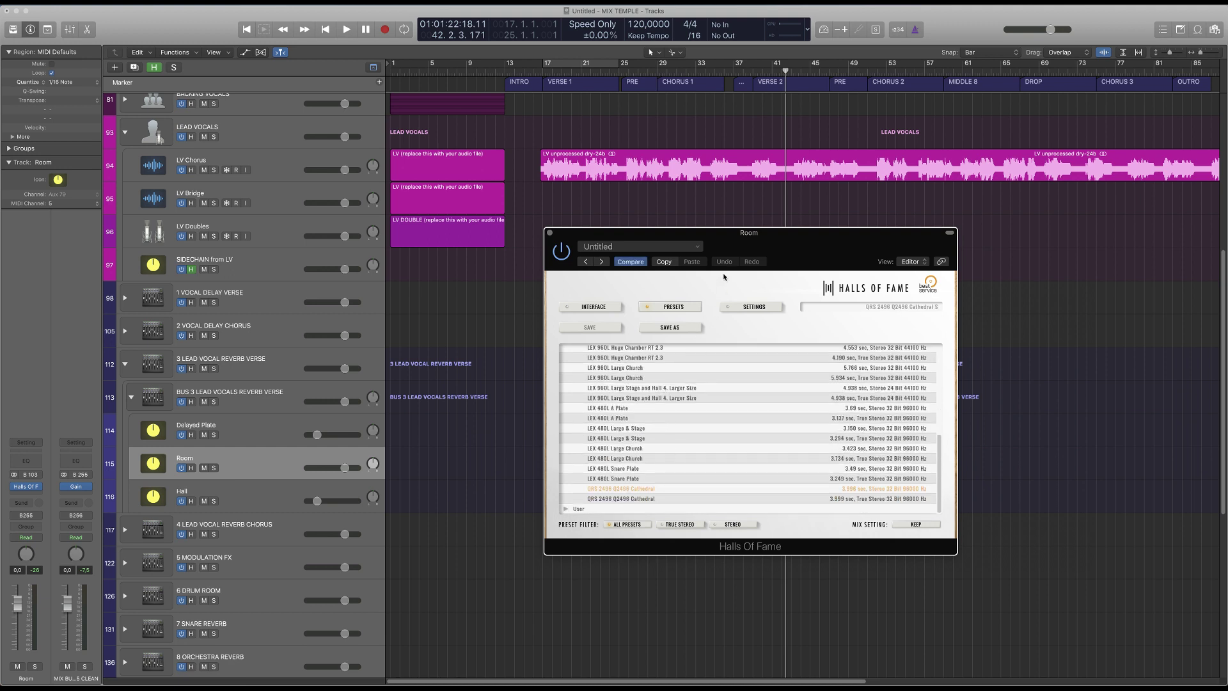
drag(740, 245, 817, 232)
scroll(735, 411, up, 5)
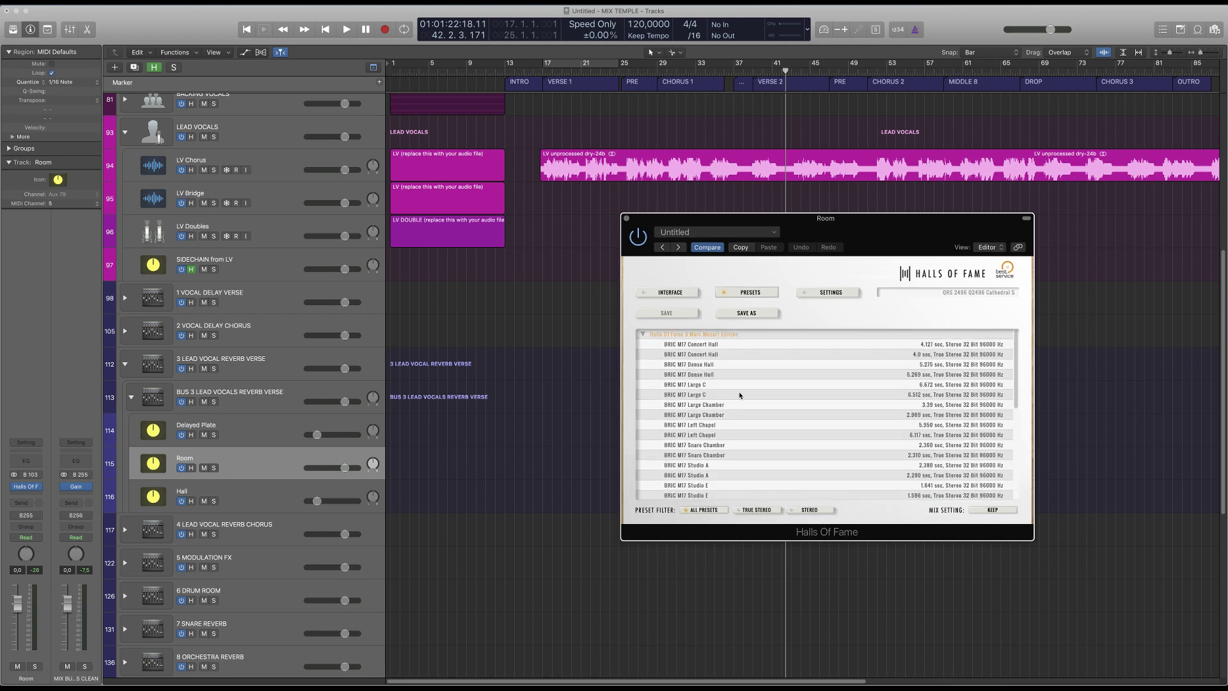
scroll(728, 401, down, 5)
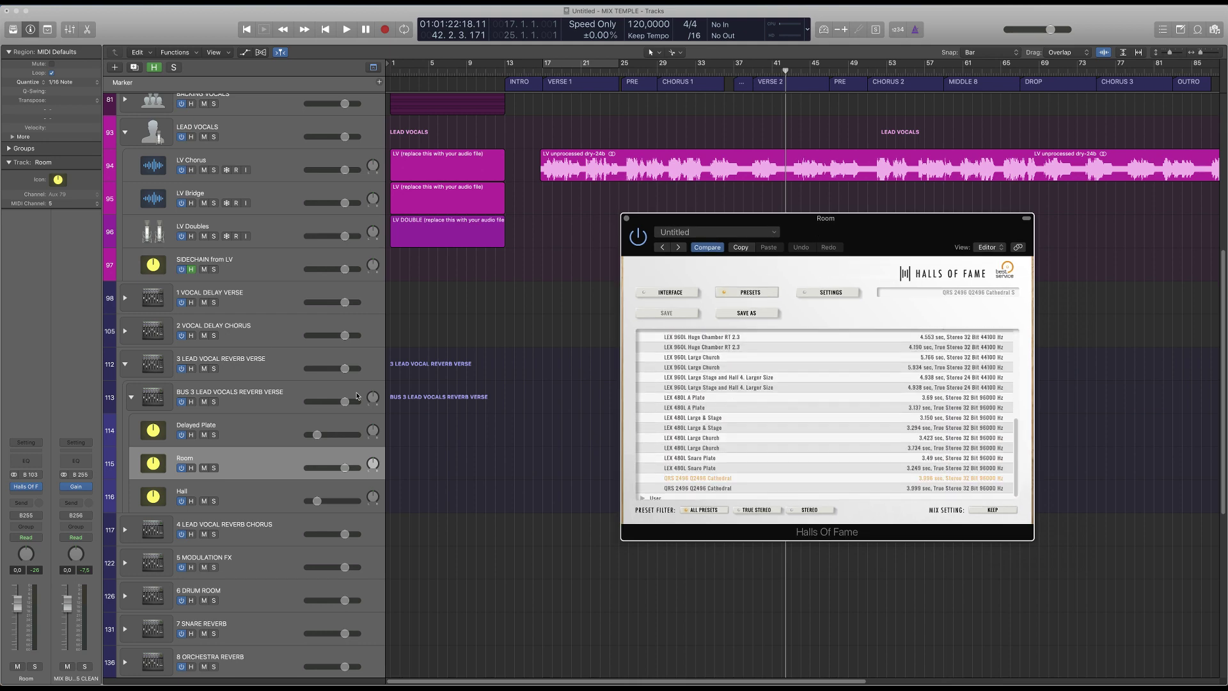
scroll(669, 414, up, 4)
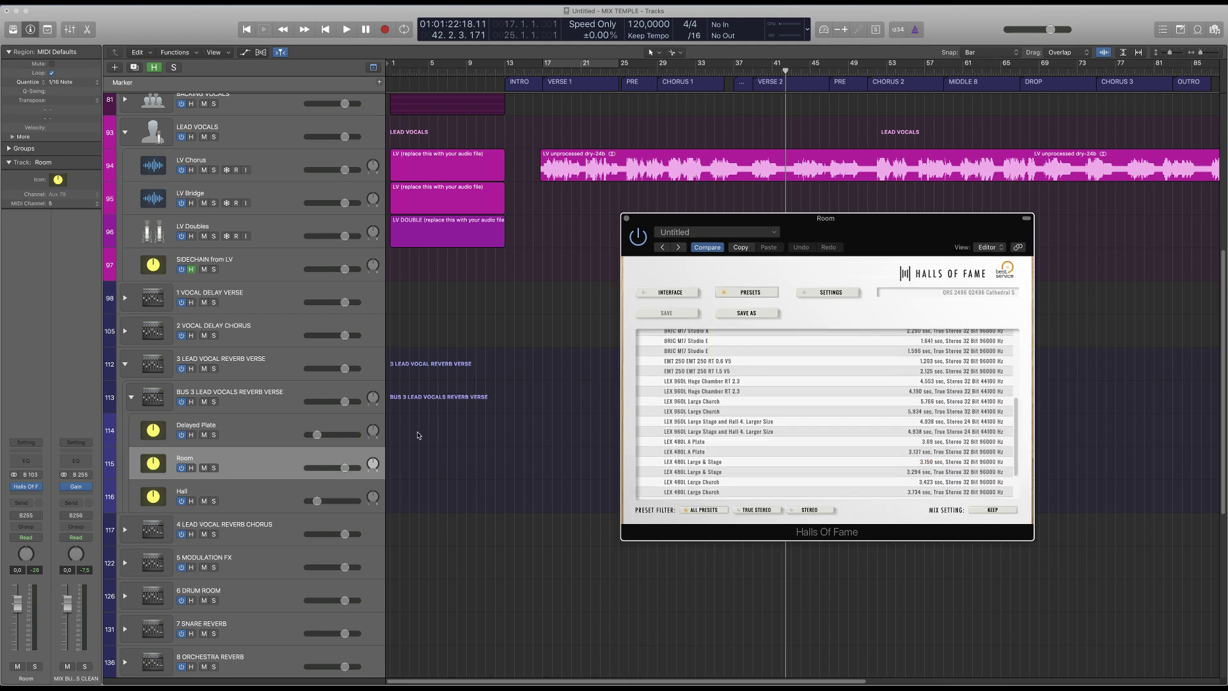
click(259, 461)
mouse_move(27, 490)
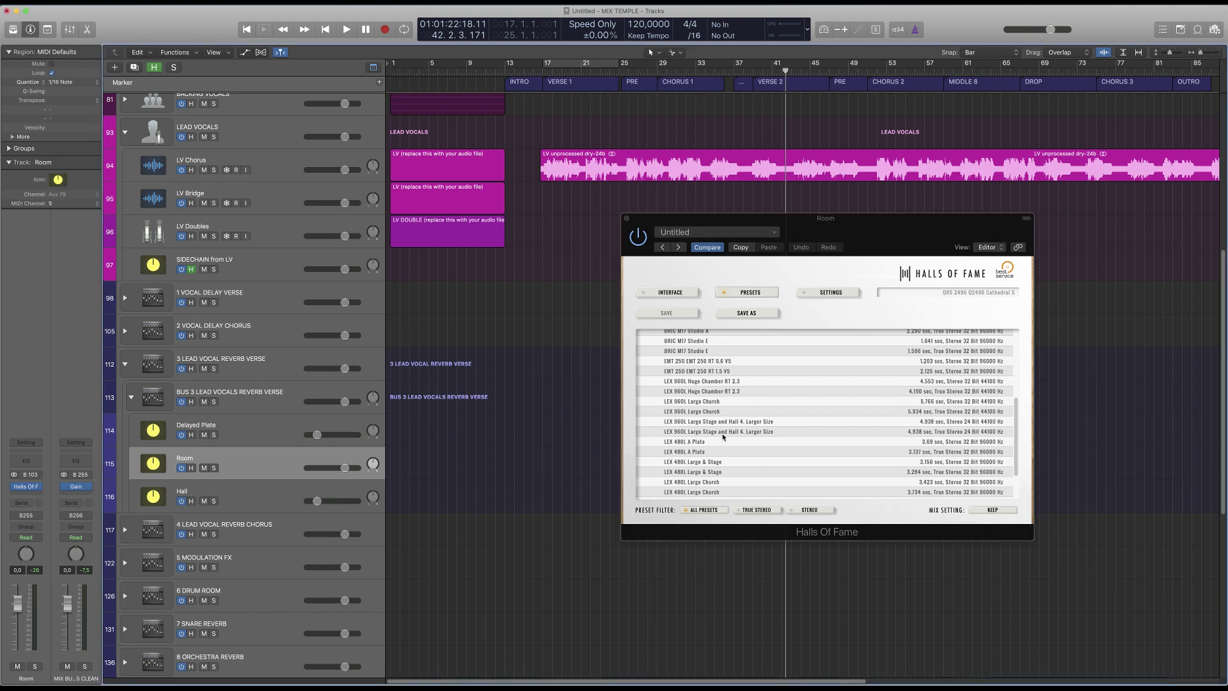
scroll(724, 437, down, 5)
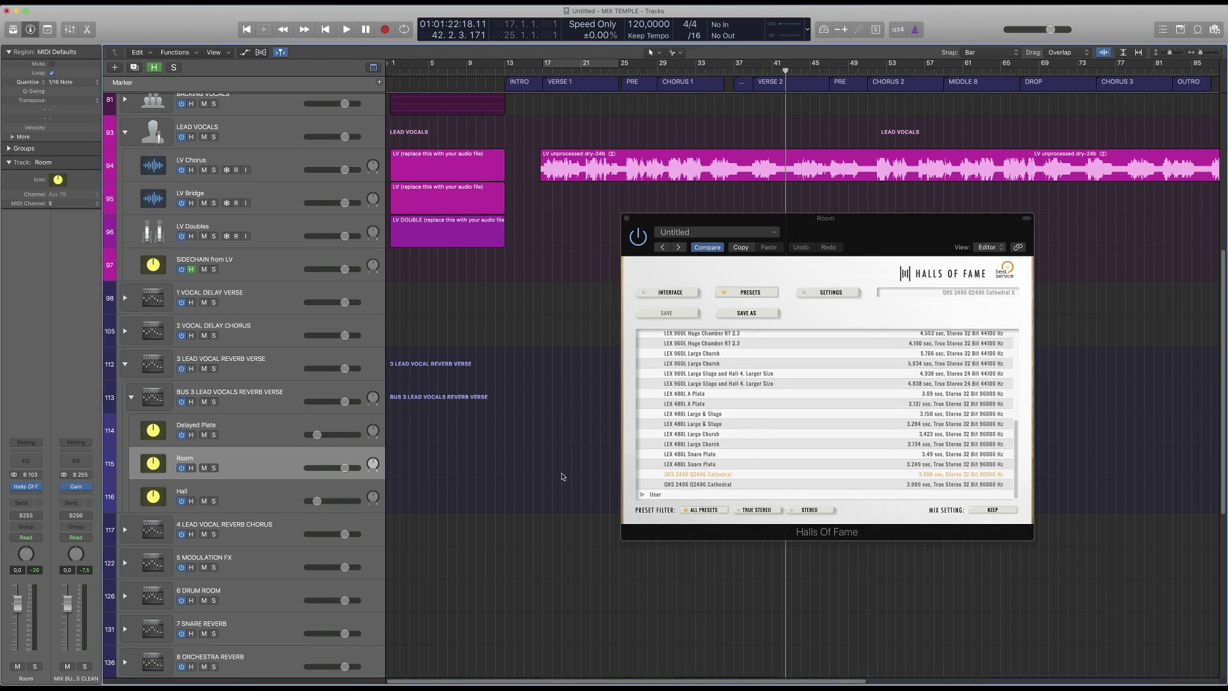
Open the Hall track's Halls Of Fame reverb and centre its window.
click(267, 491)
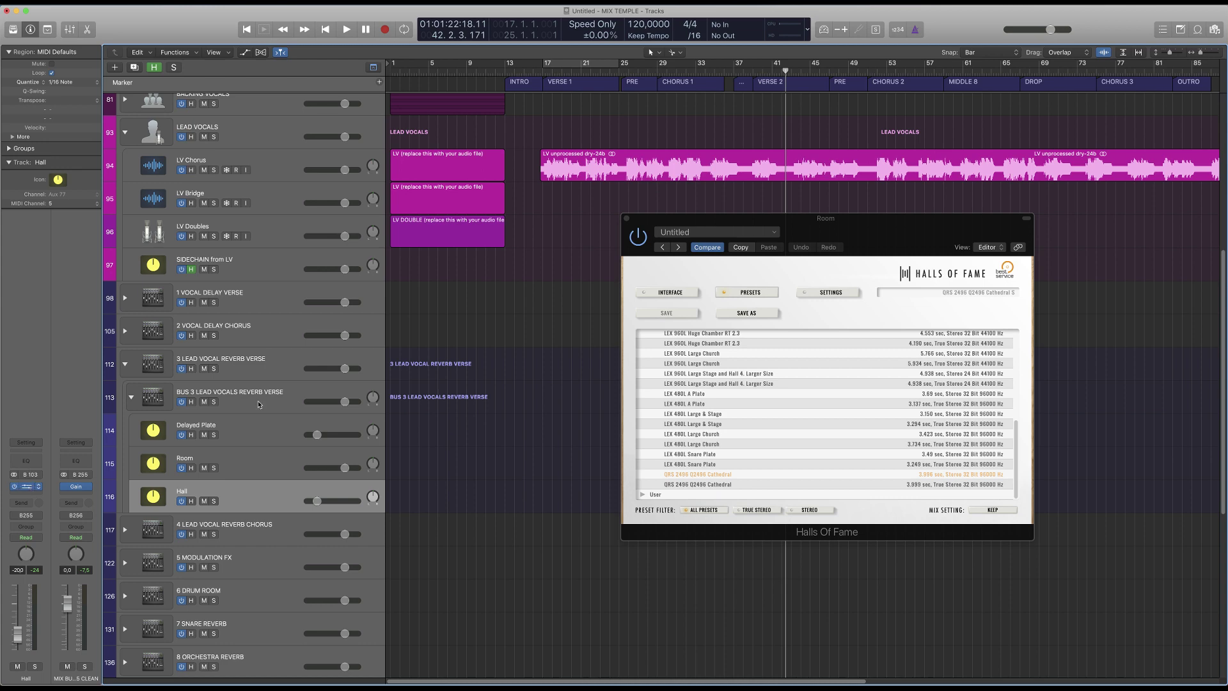
click(26, 486)
drag(825, 218, 1064, 229)
drag(290, 25, 601, 246)
Load the QRS 2496 Q2496 Cathedral preset on Hall, normalize the impulse, and close the window.
click(442, 300)
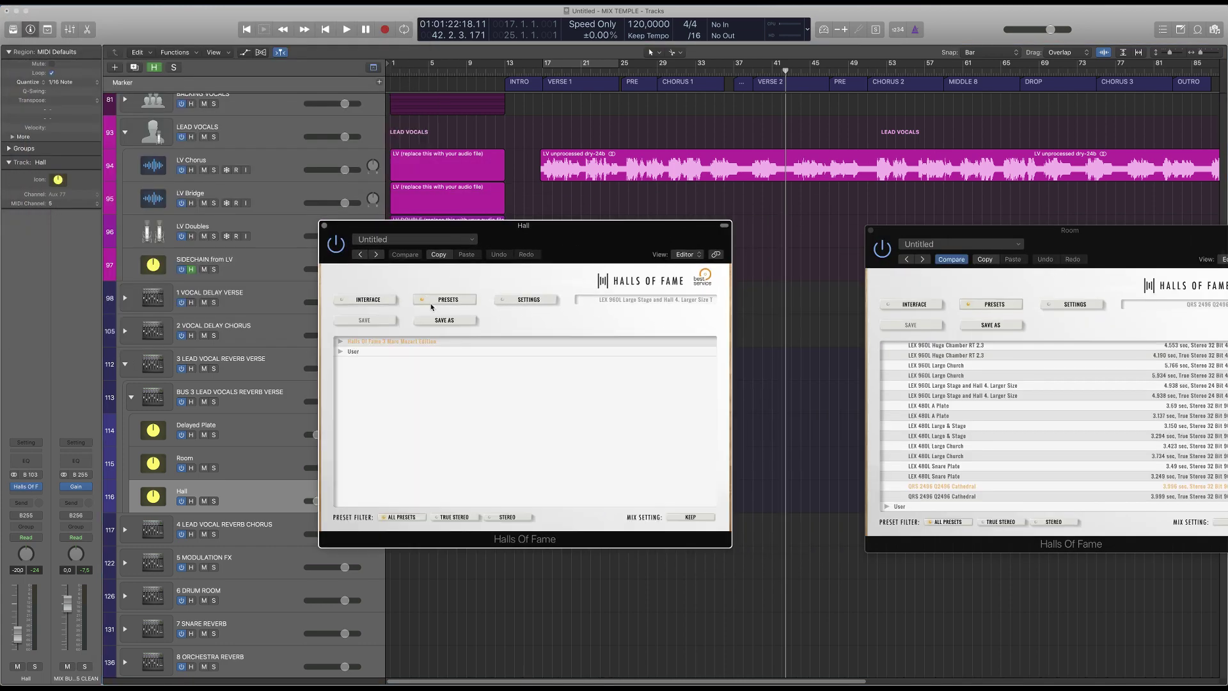
click(343, 342)
scroll(461, 431, down, 2)
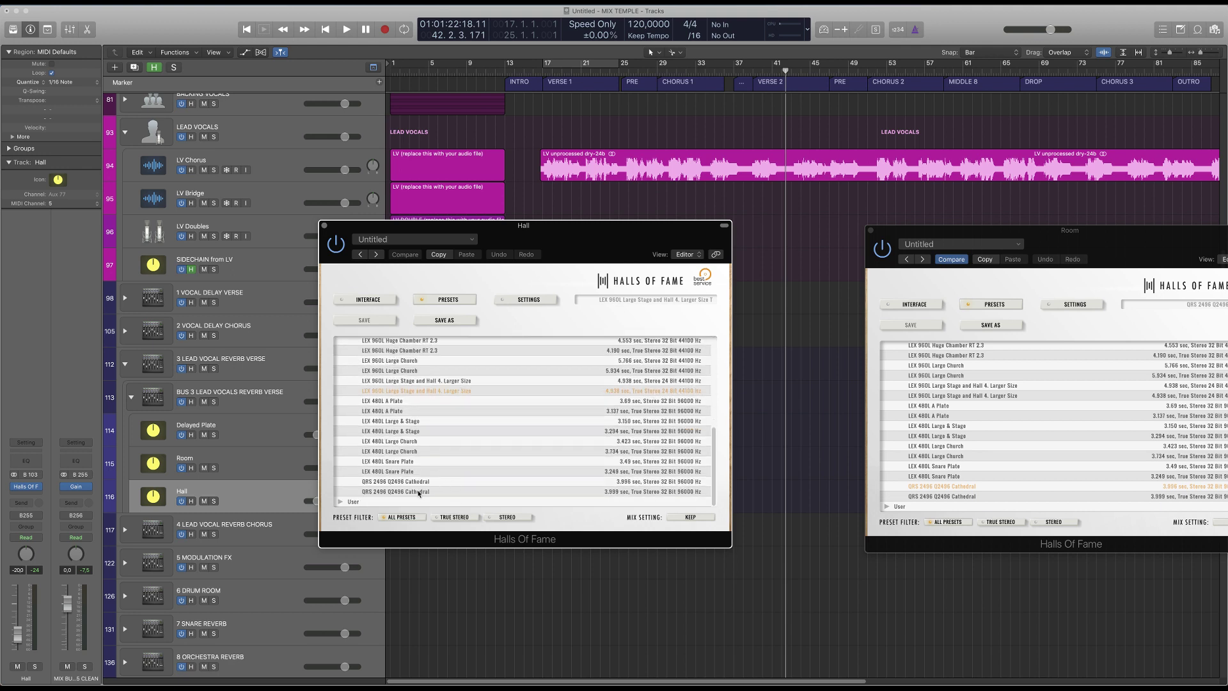
click(611, 492)
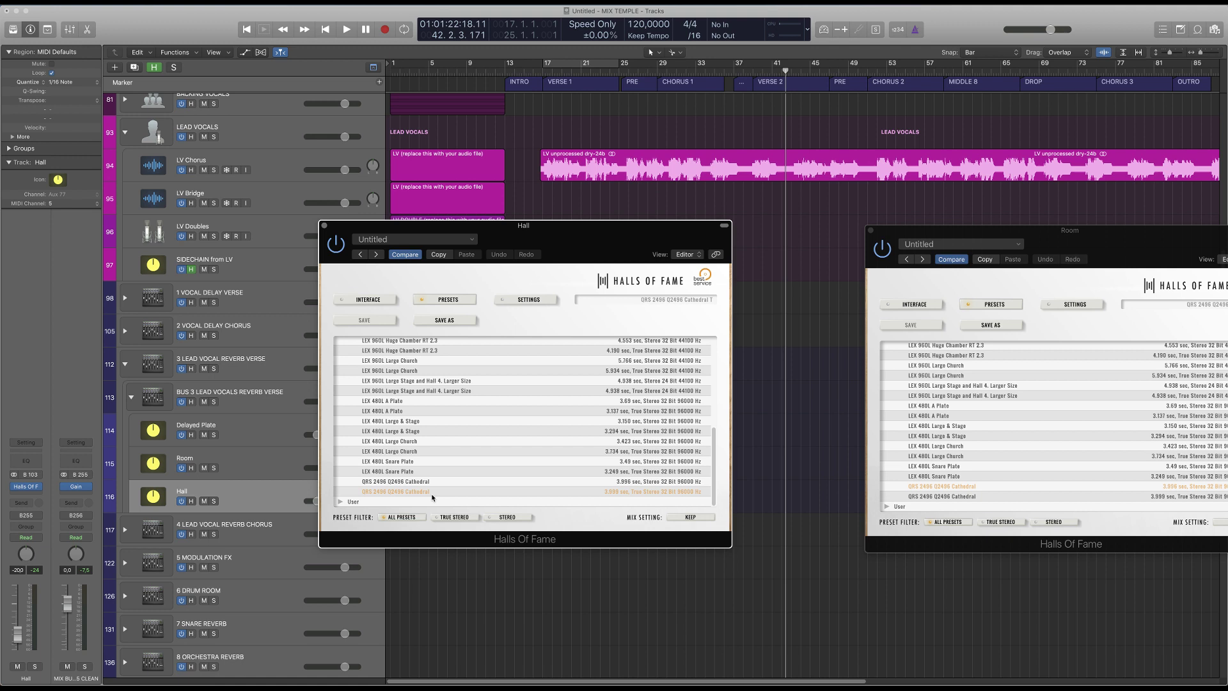
click(370, 300)
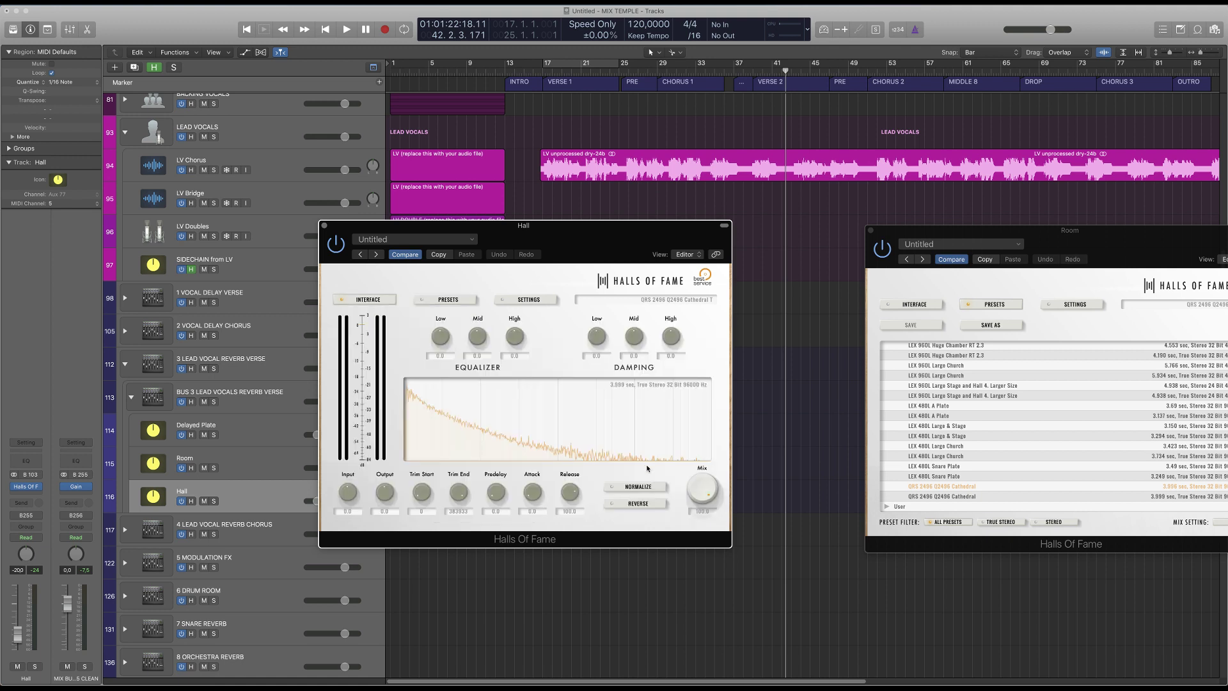
click(638, 486)
click(324, 225)
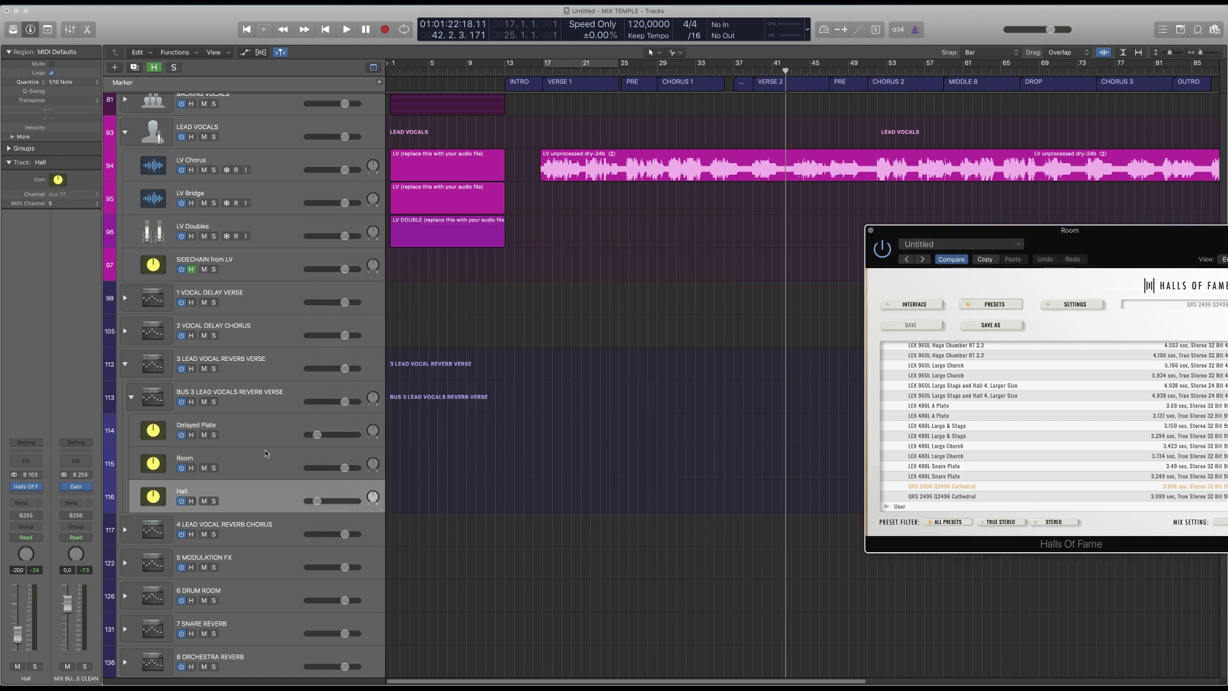
Replace the Room reverb's Cathedral with the BRIC M17 Studio A preset.
click(268, 464)
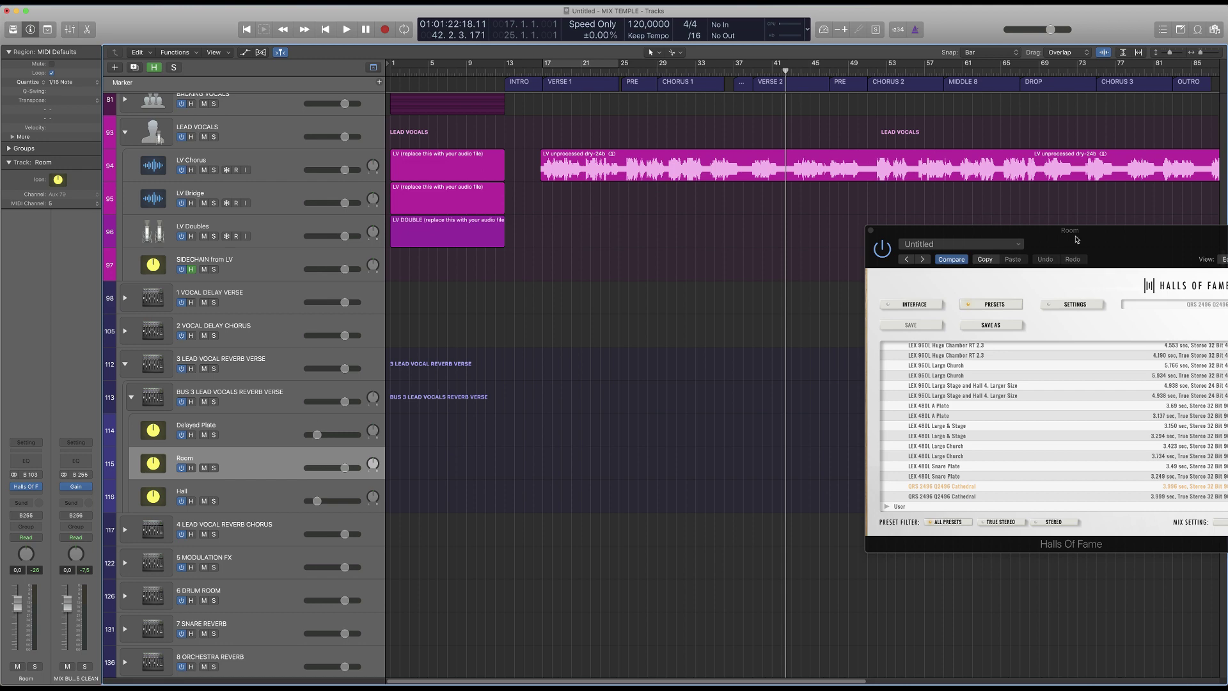
drag(1076, 239, 670, 257)
scroll(553, 408, up, 10)
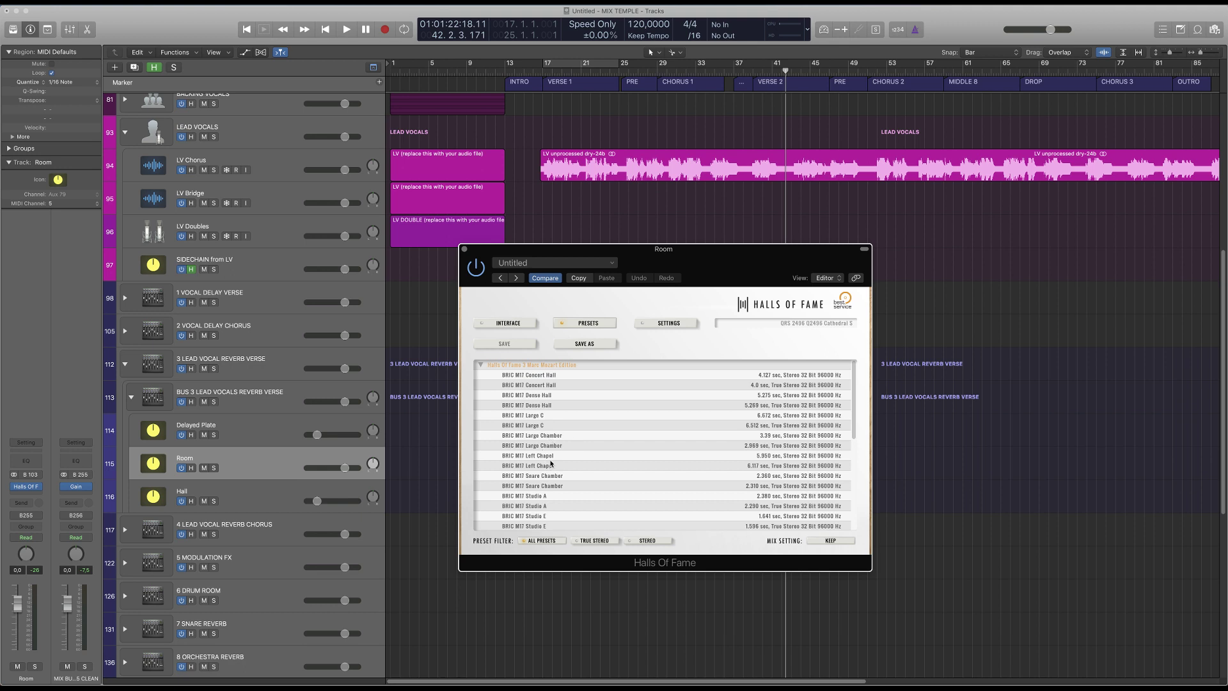
click(544, 496)
drag(703, 249, 693, 219)
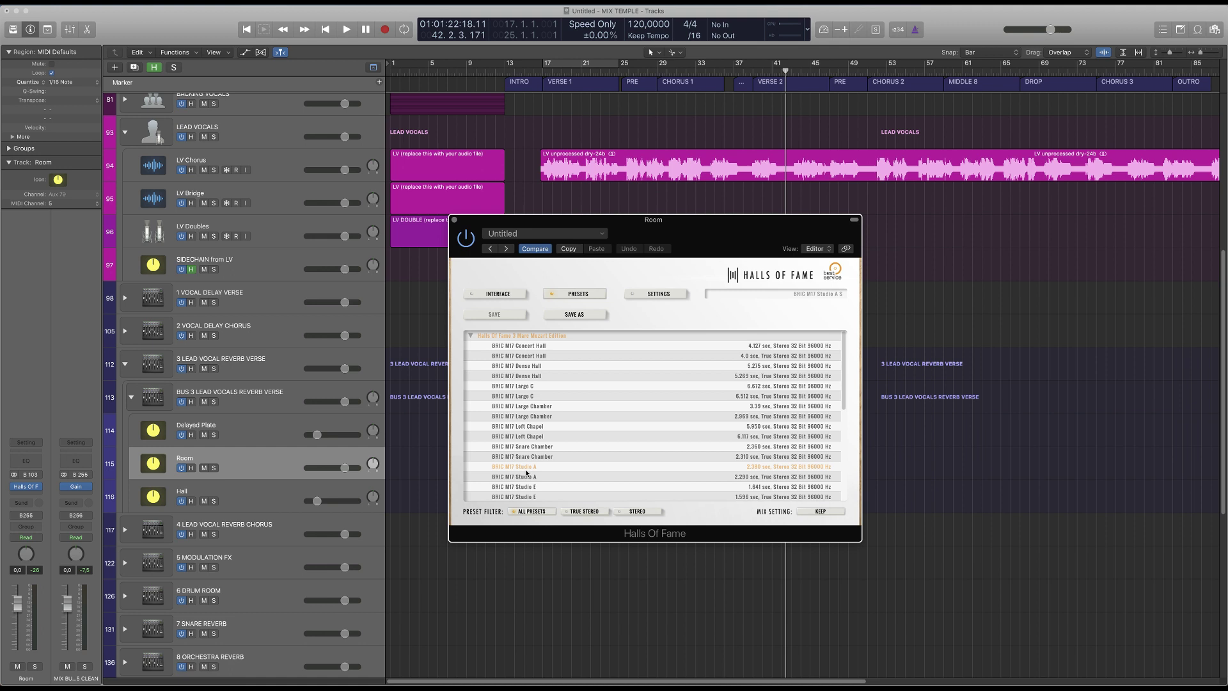
scroll(544, 467, down, 2)
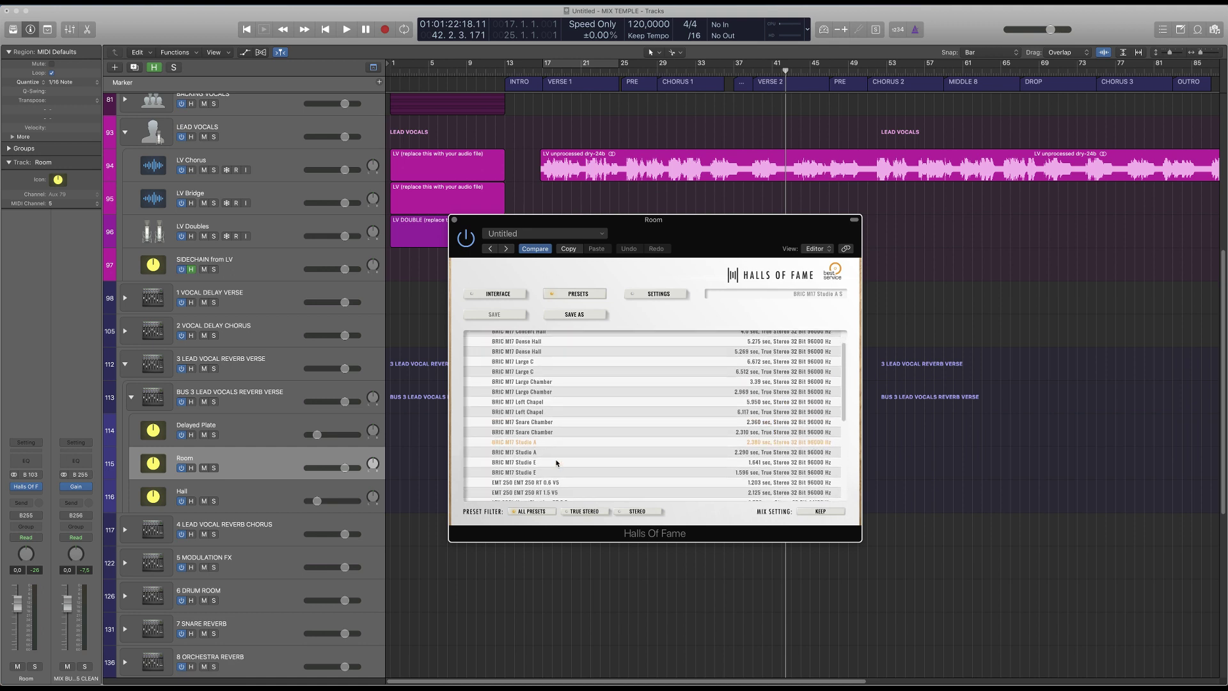
click(519, 293)
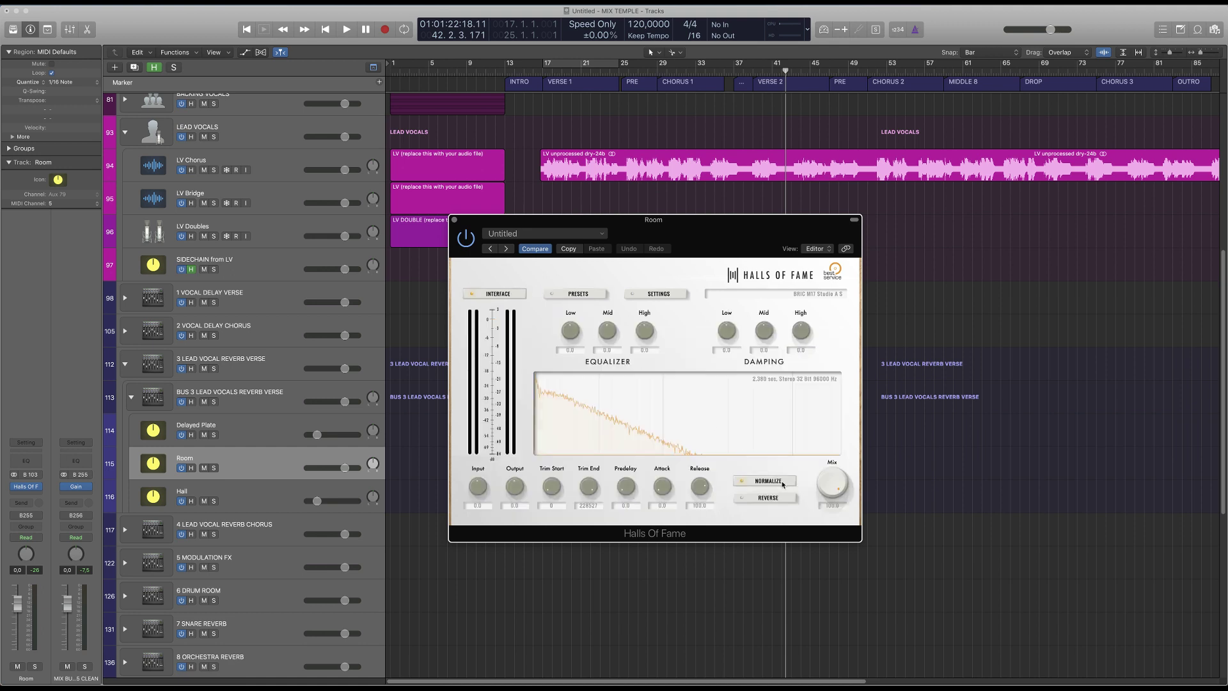
Close the Room reverb, pull Delayed Plate and Hall fully down, and audition Room at about +1.1 dB from Verse 1.
click(455, 220)
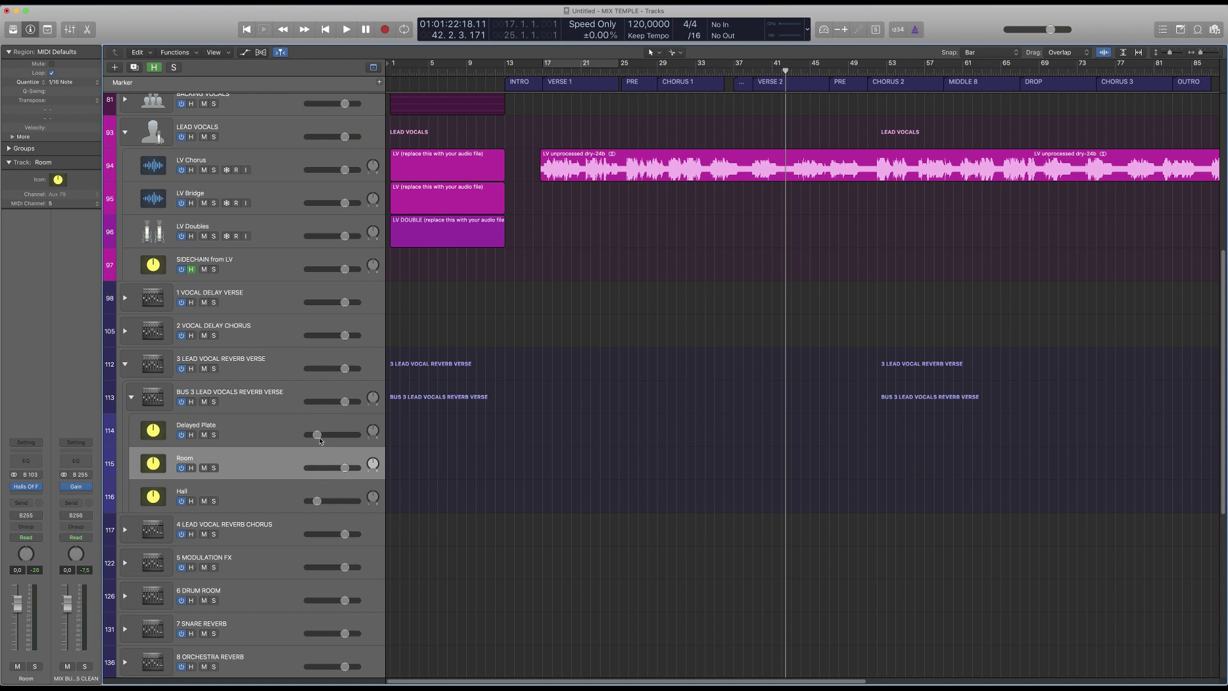
drag(318, 436, 307, 435)
drag(316, 501, 307, 501)
click(544, 74)
key(space)
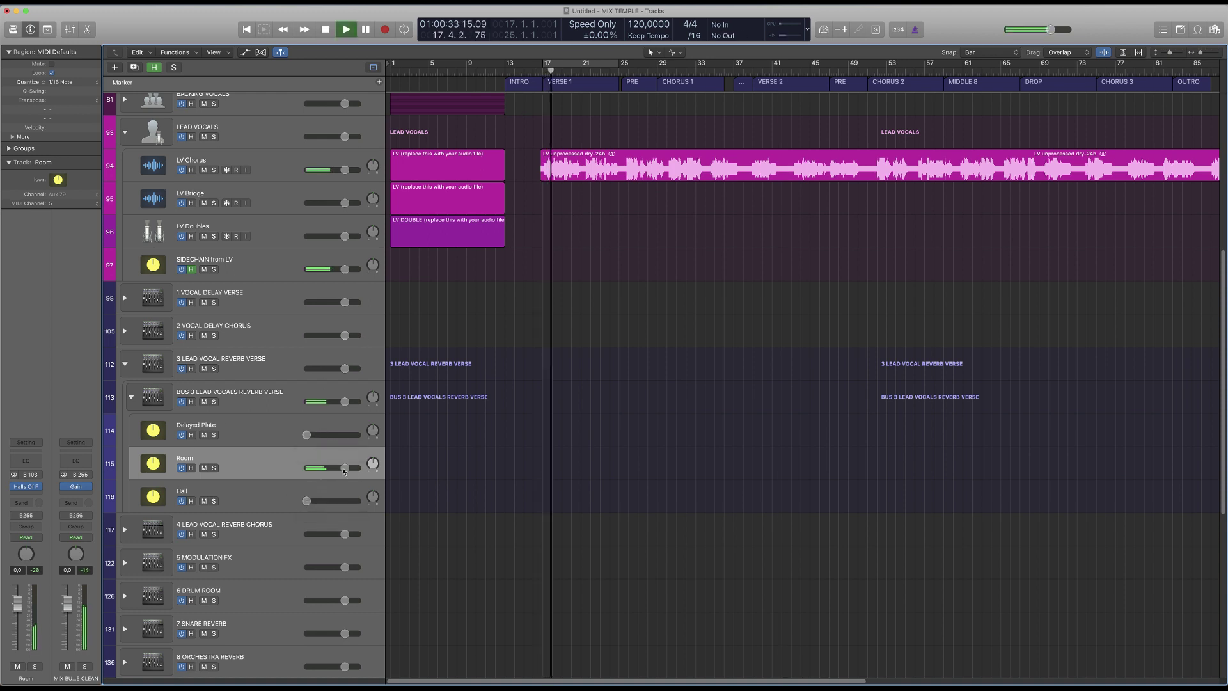
drag(345, 468, 347, 467)
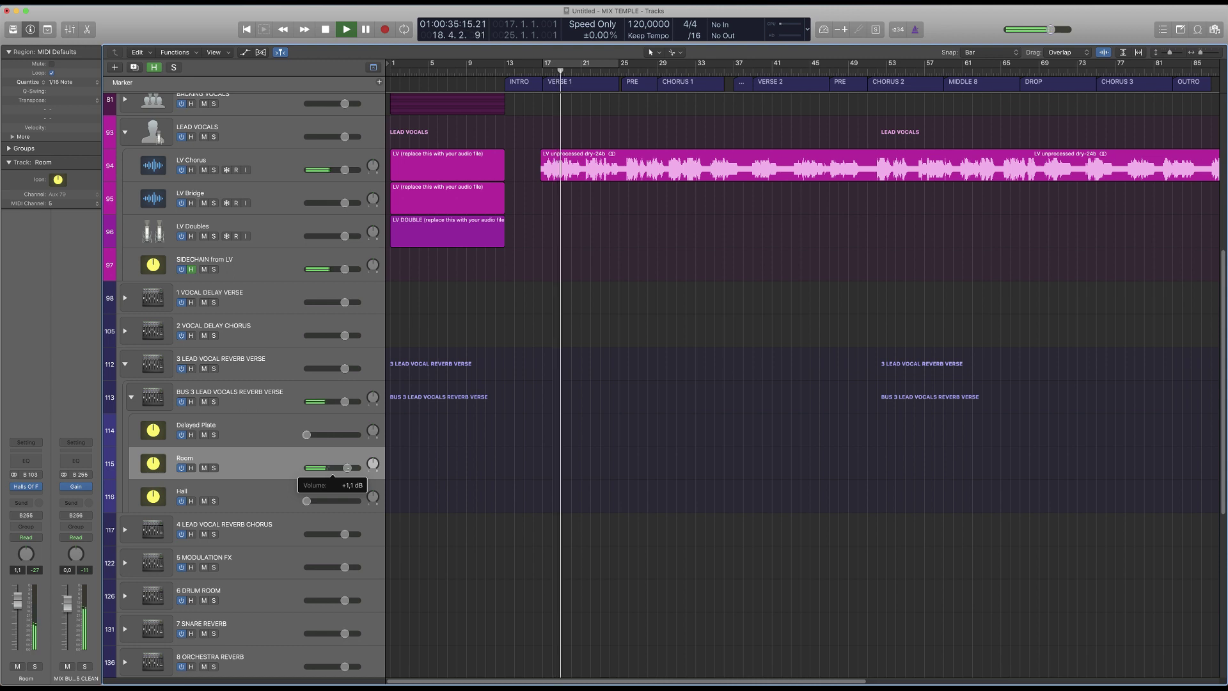
key(space)
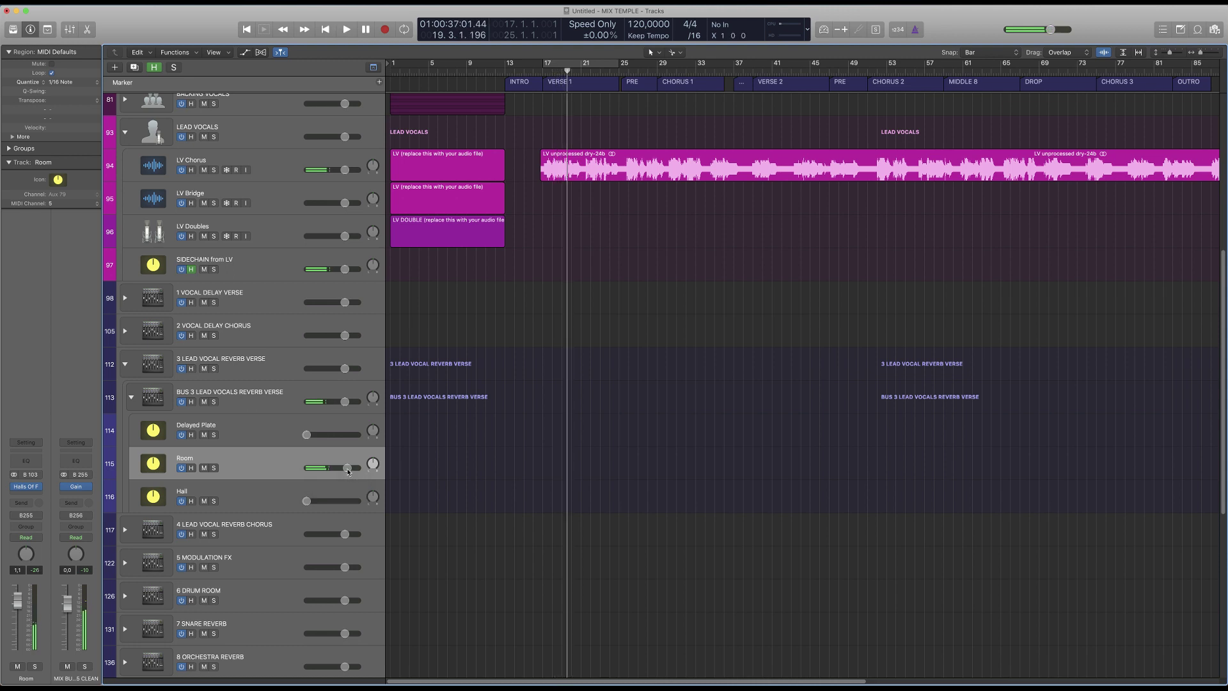
key(space)
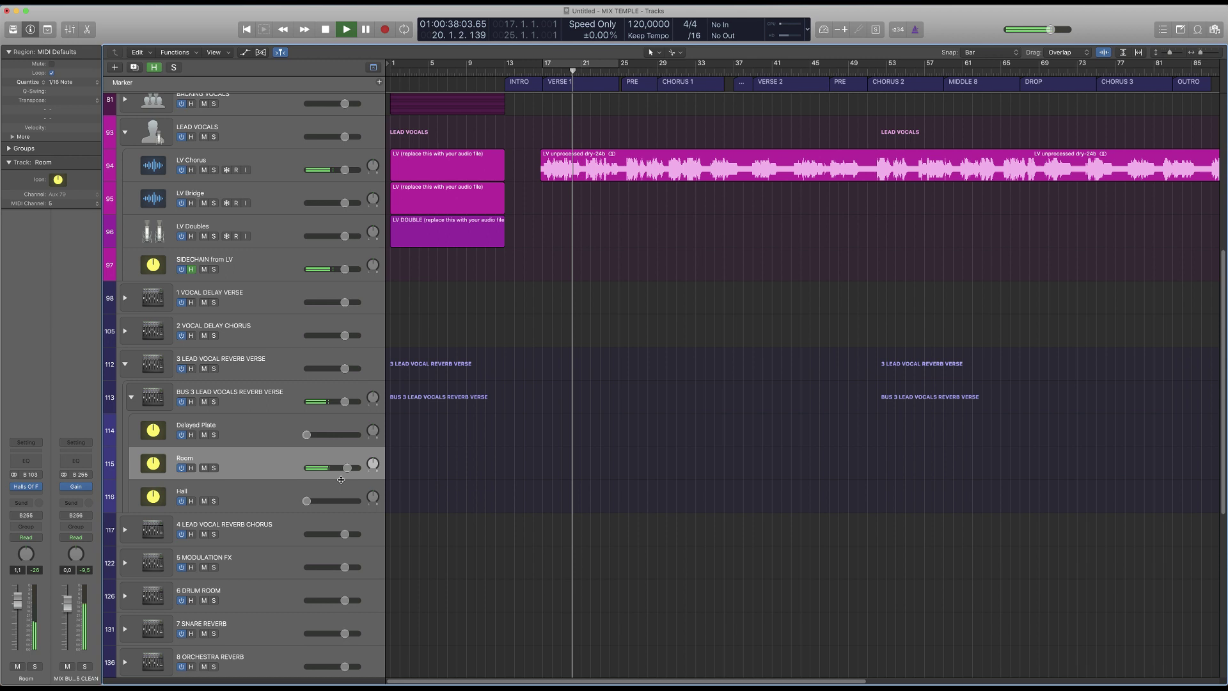
key(space)
Pull Room fully down and audition Hall raised to about +2 dB from bar 17.
drag(349, 470, 301, 471)
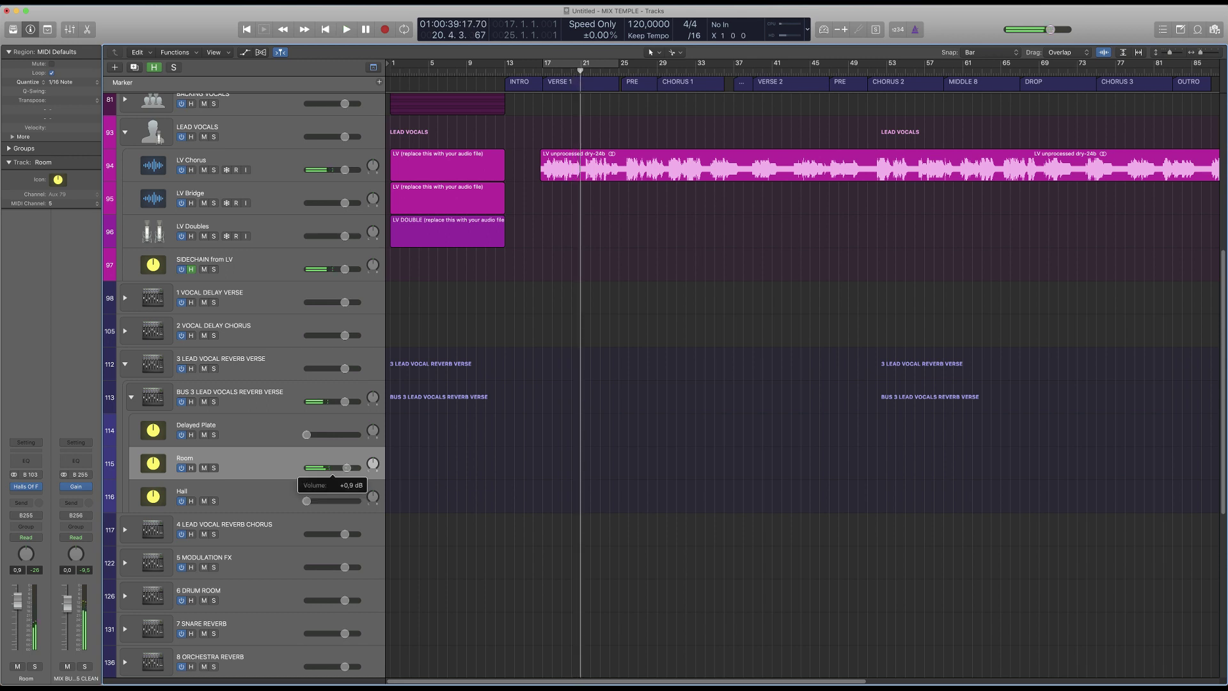
alt+click(306, 500)
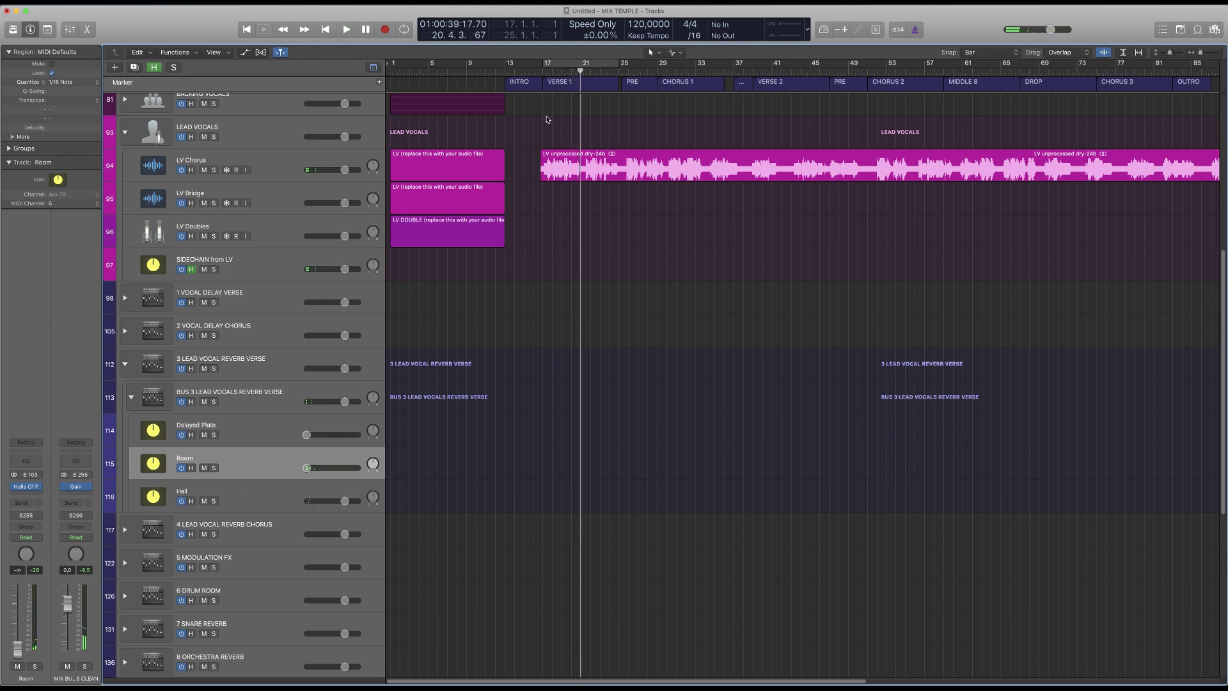
drag(551, 74, 544, 73)
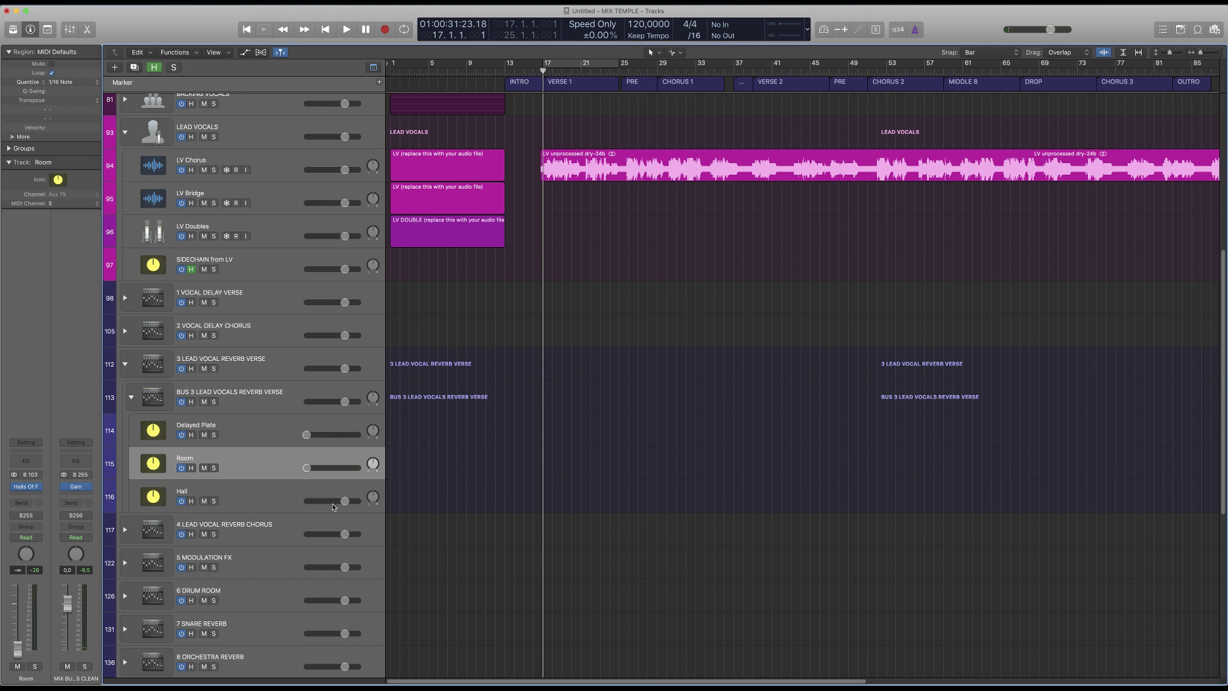
key(space)
drag(345, 501, 348, 501)
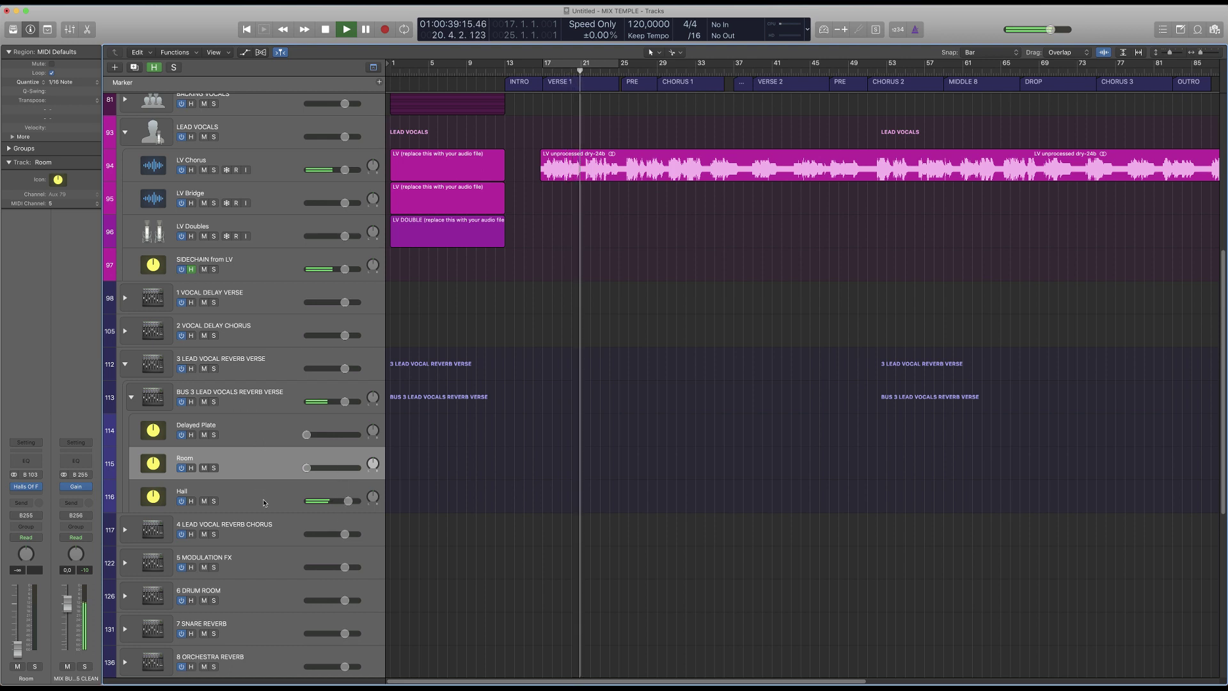
key(space)
click(219, 493)
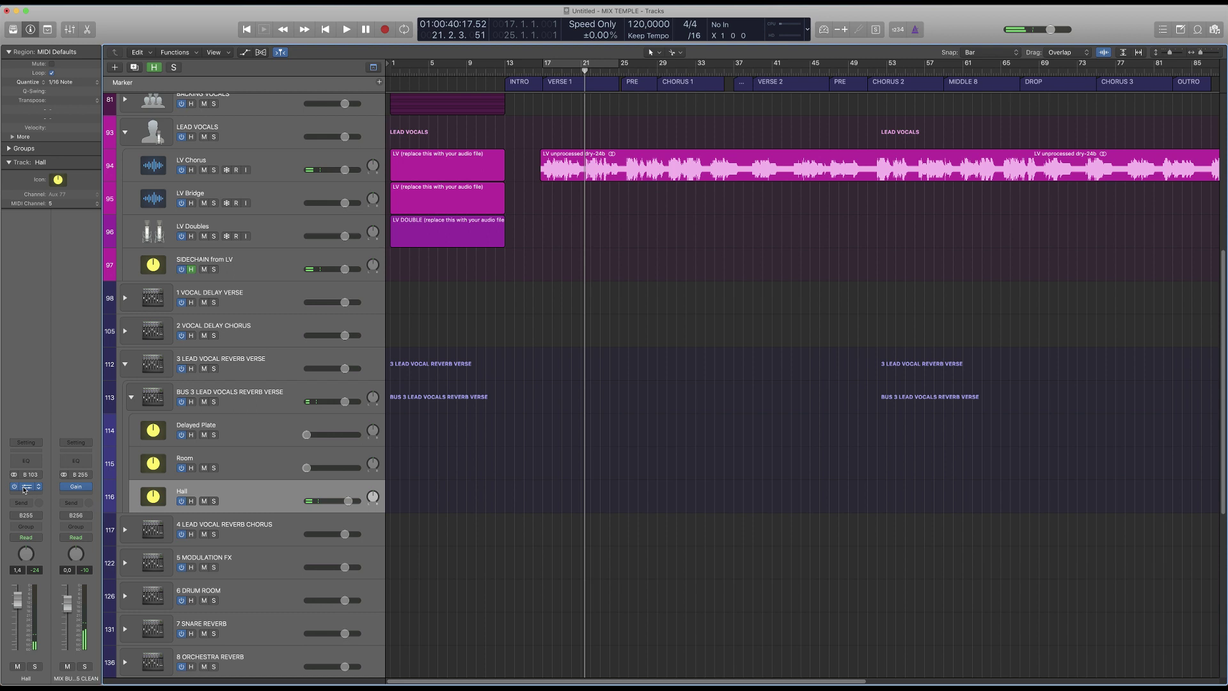
Load the EMT 250 RT 1.5 V5 Halls of Fame preset on the Hall bus reverb and normalize it.
click(26, 486)
click(443, 300)
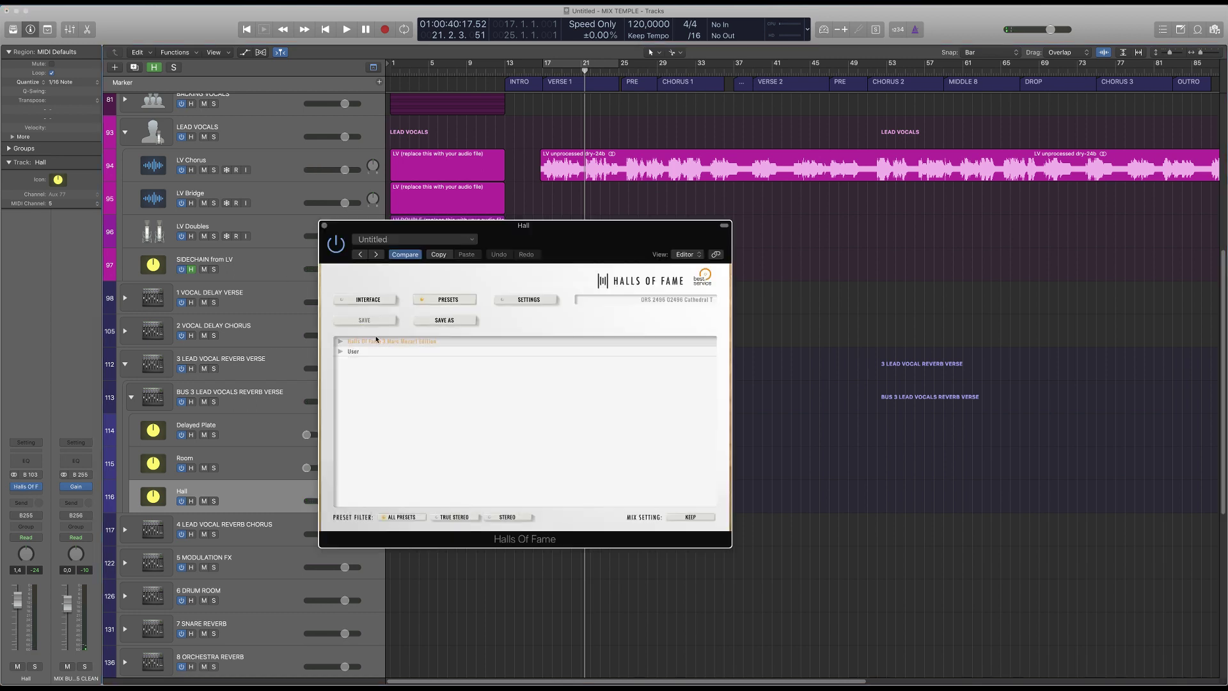
click(340, 343)
scroll(445, 440, down, 10)
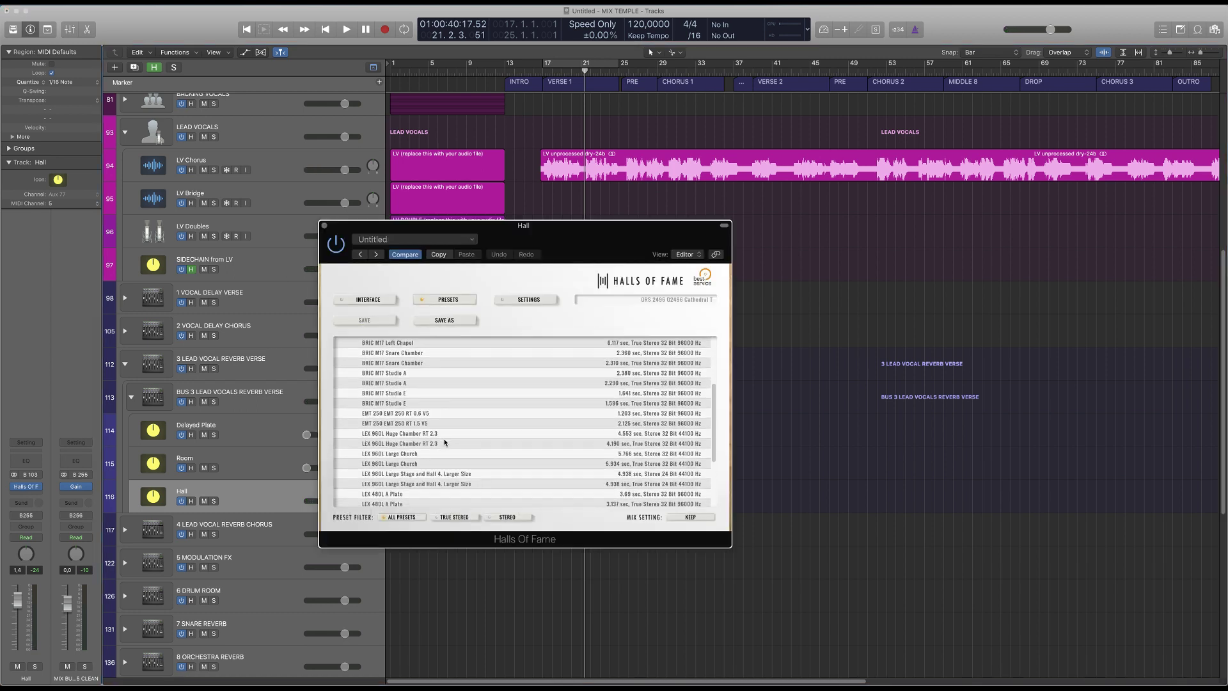
scroll(445, 440, down, 5)
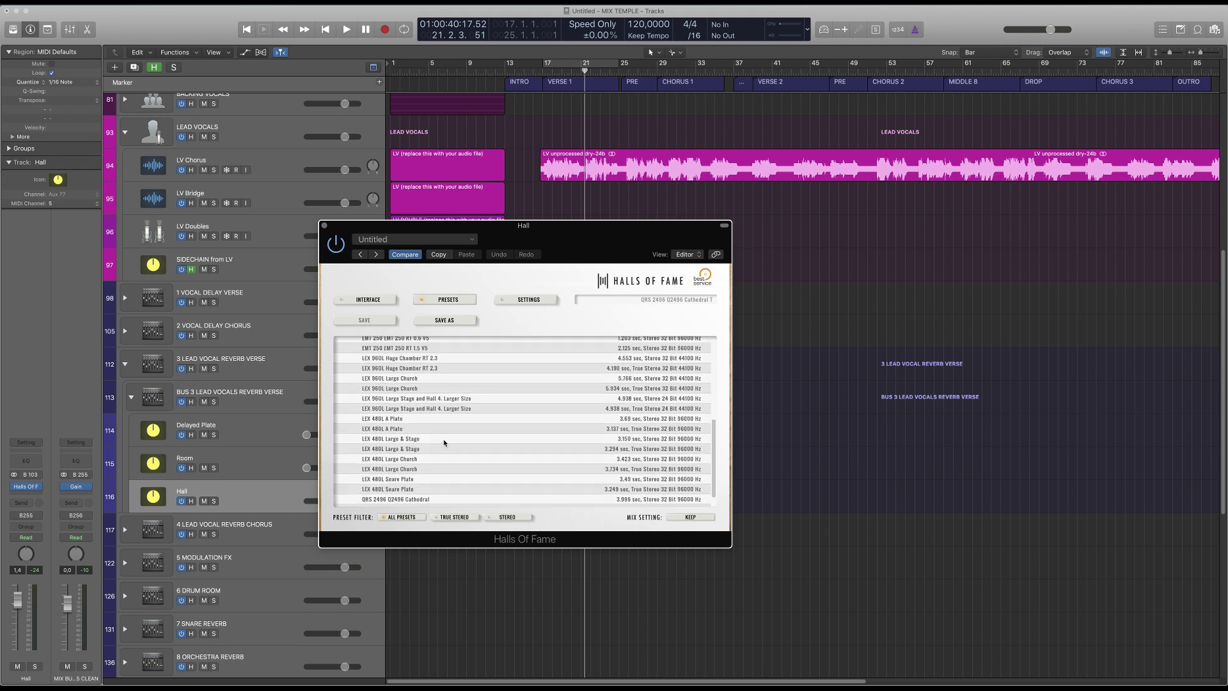
scroll(403, 388, up, 1)
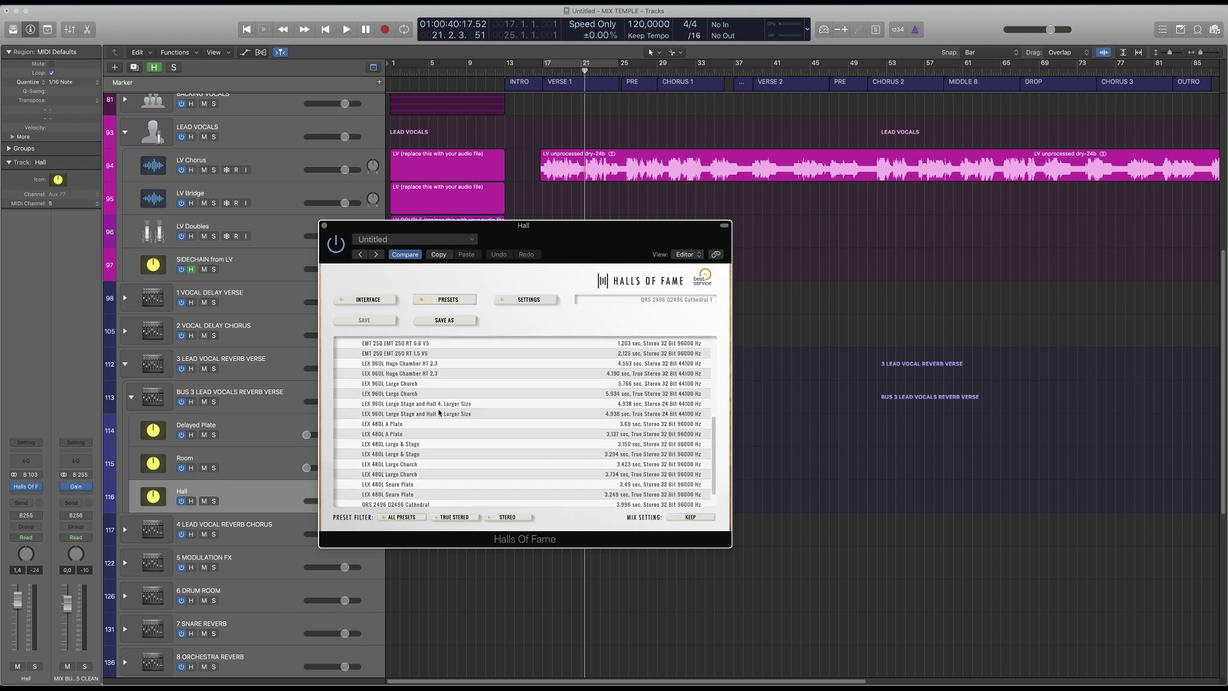
scroll(430, 394, up, 2)
scroll(420, 382, up, 1)
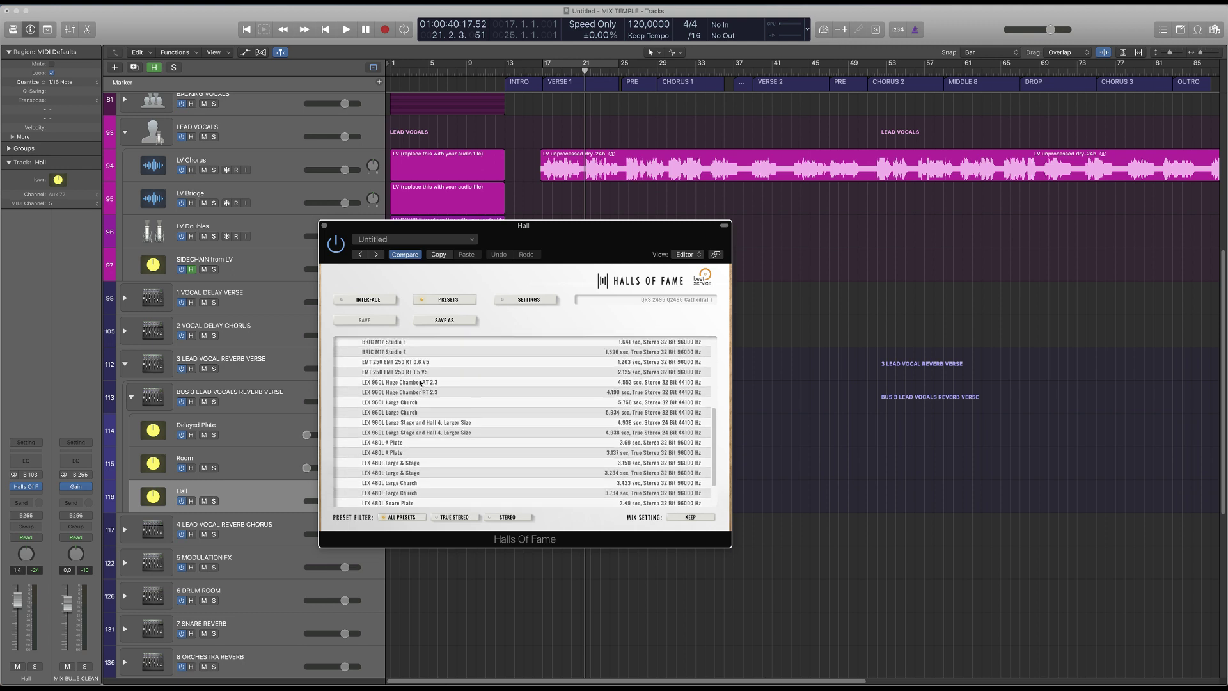
click(420, 373)
click(369, 299)
click(629, 486)
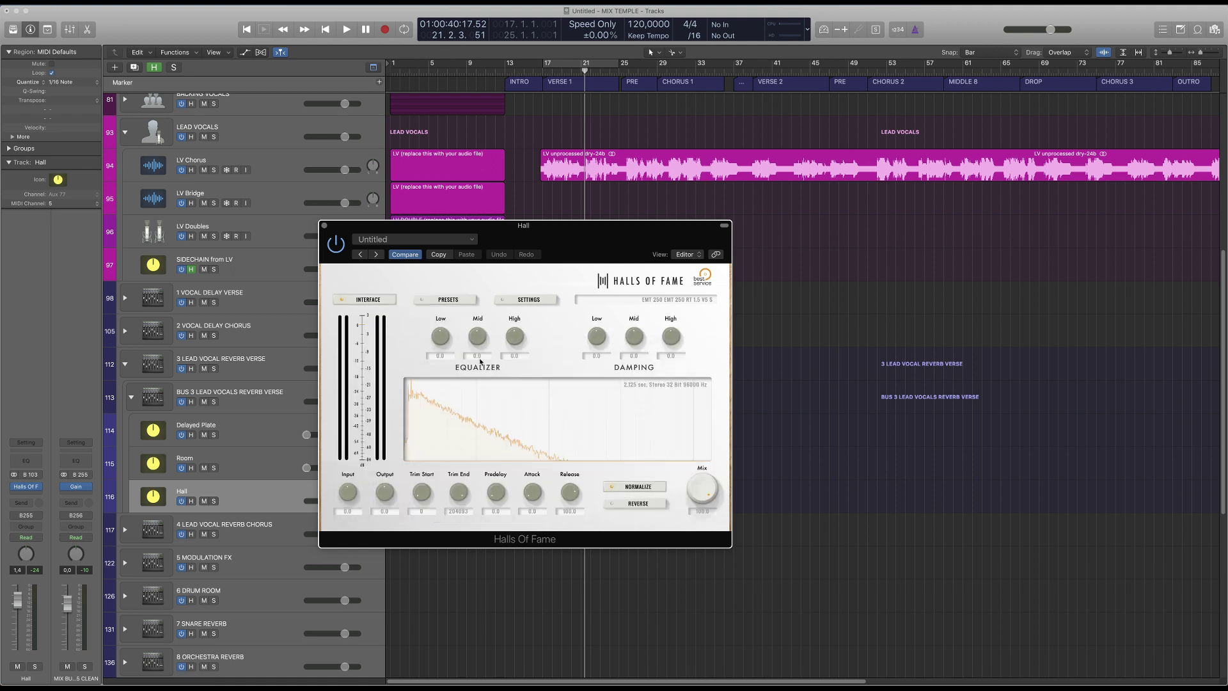
With playback running, lower the Hall bus to about 0.9 dB and raise the Room bus slightly.
click(324, 225)
key(space)
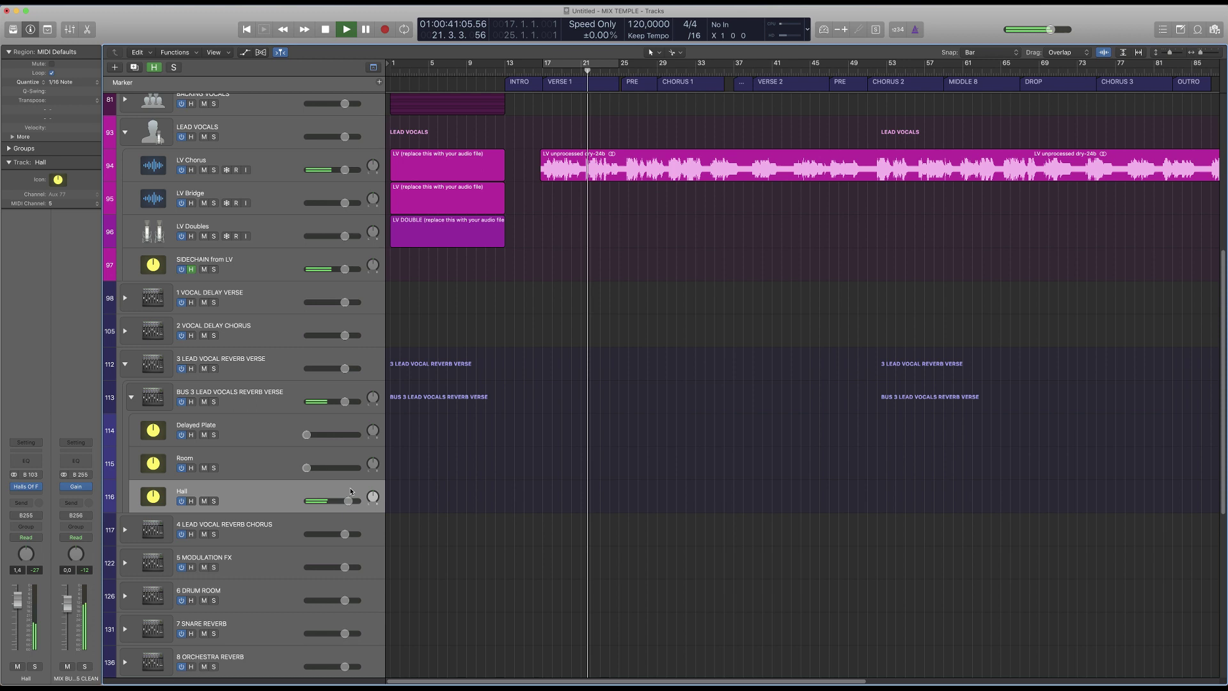
drag(350, 501, 346, 501)
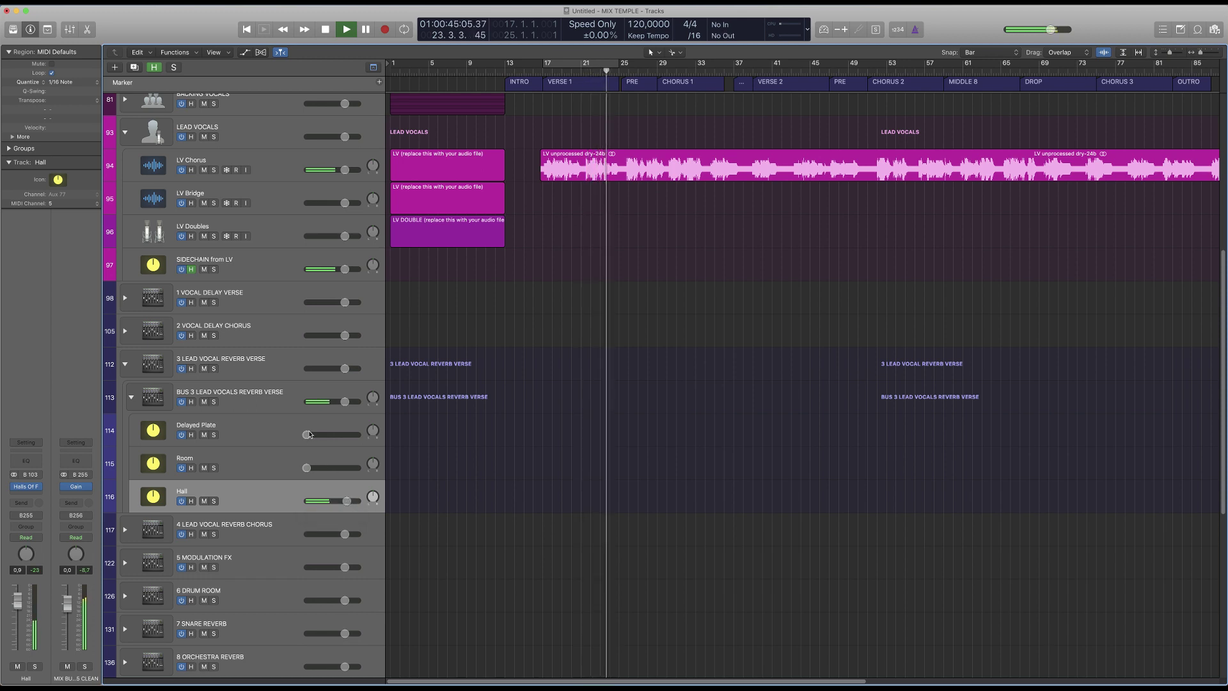
drag(307, 461, 343, 434)
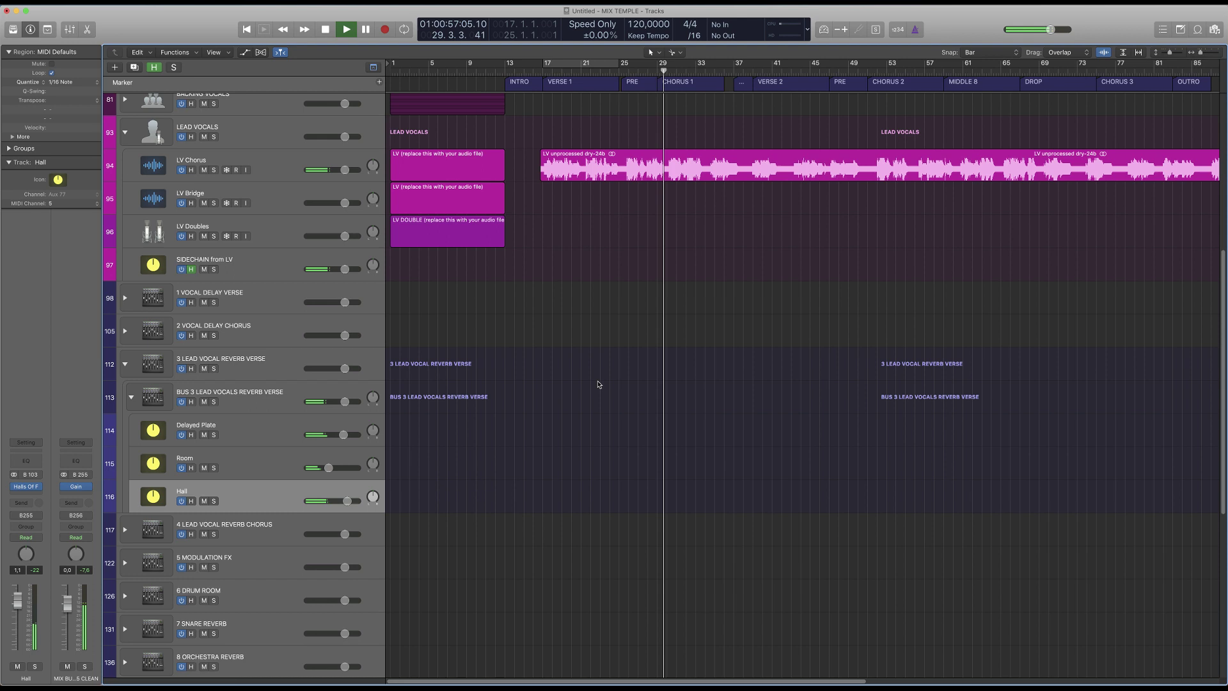
key(space)
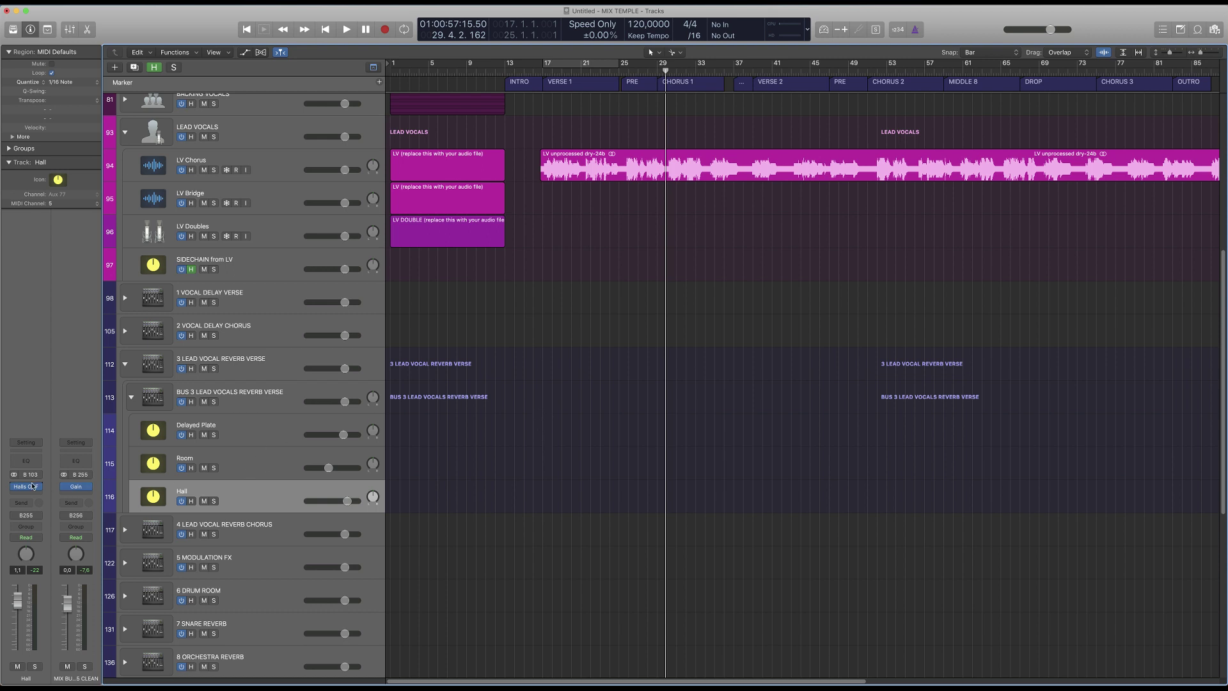
mouse_move(28, 490)
Expand the 1 VOCAL DELAY VERSE stack and add an LV Chorus send to BUS 1 VOCAL DELAY VERSE.
scroll(282, 479, down, 2)
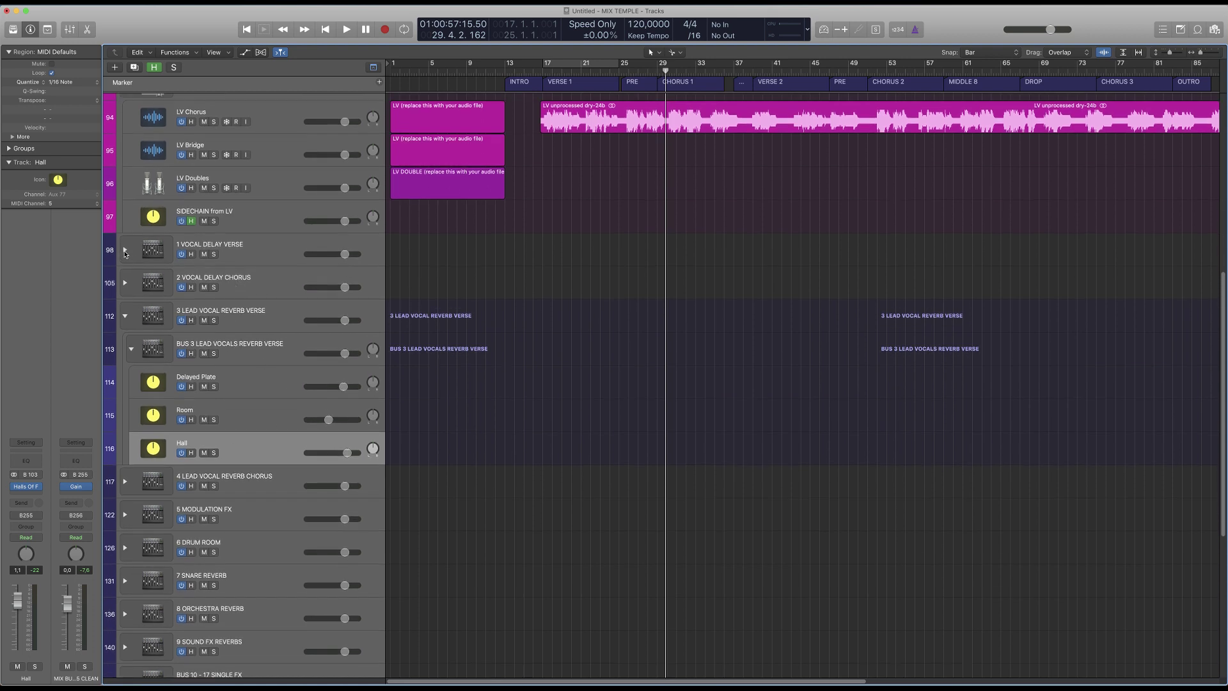
click(125, 250)
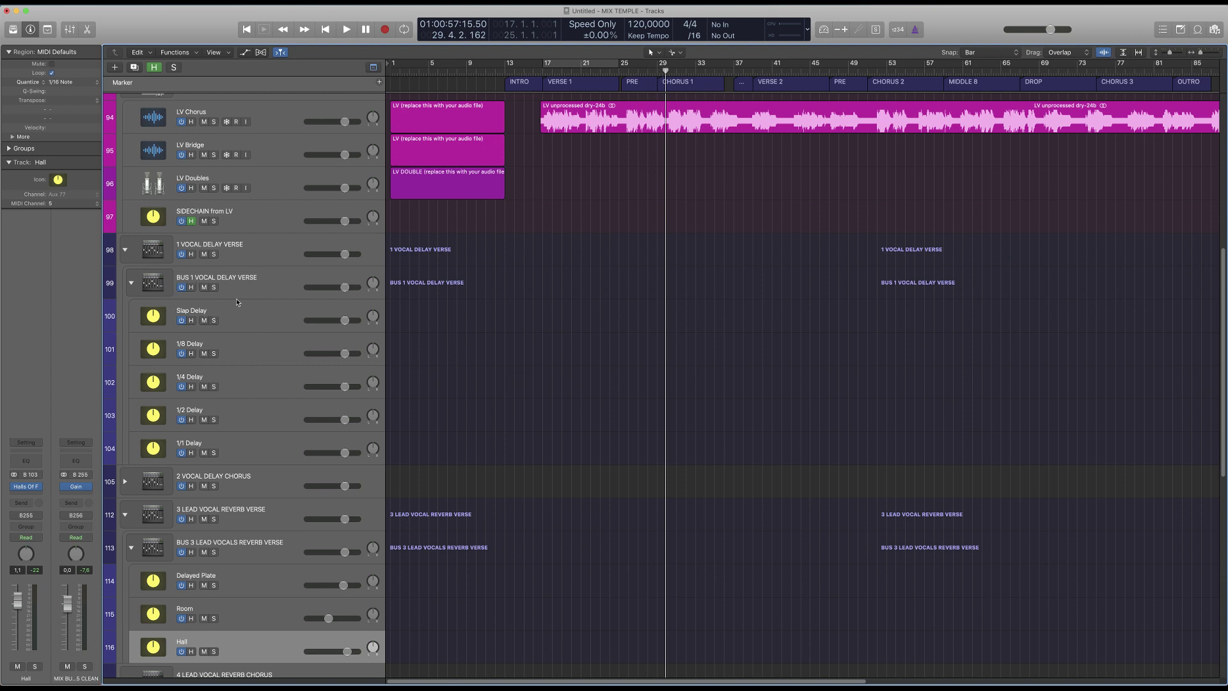
scroll(275, 270, up, 3)
click(279, 233)
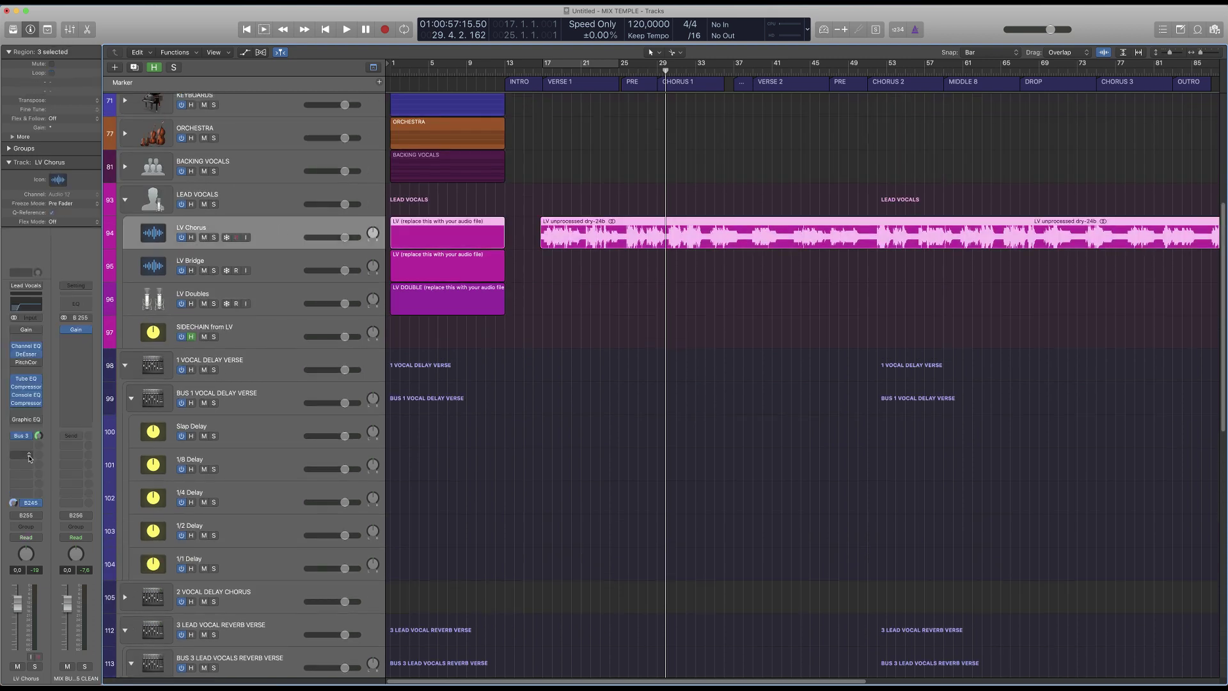
click(25, 487)
mouse_move(44, 504)
mouse_move(144, 382)
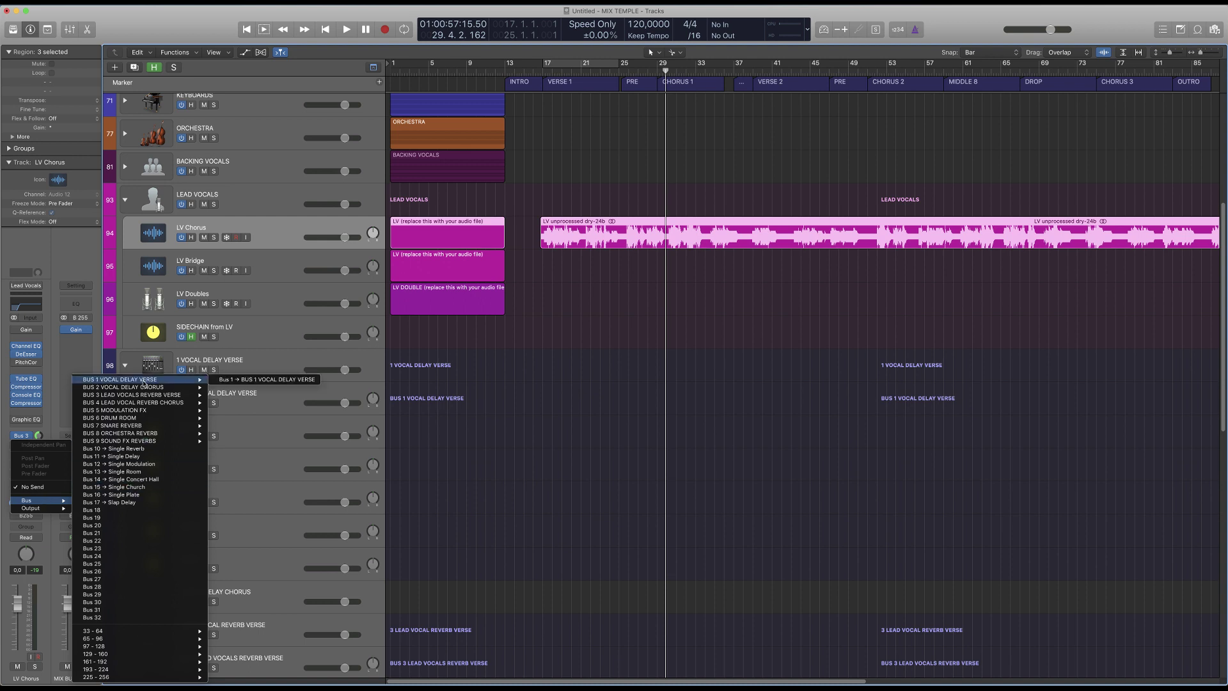
click(261, 380)
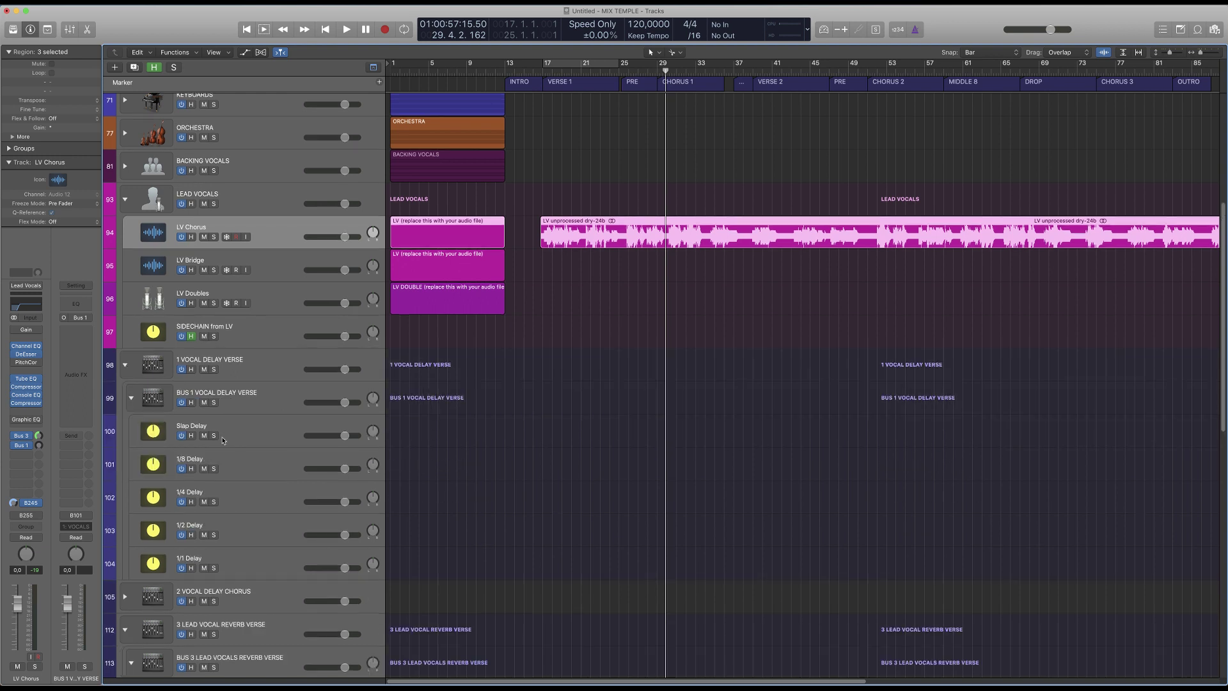
Audition with Slap Delay at about +3.5 dB and the LV Chorus Bus 3 send on at -9.2.
drag(341, 436, 306, 568)
key(space)
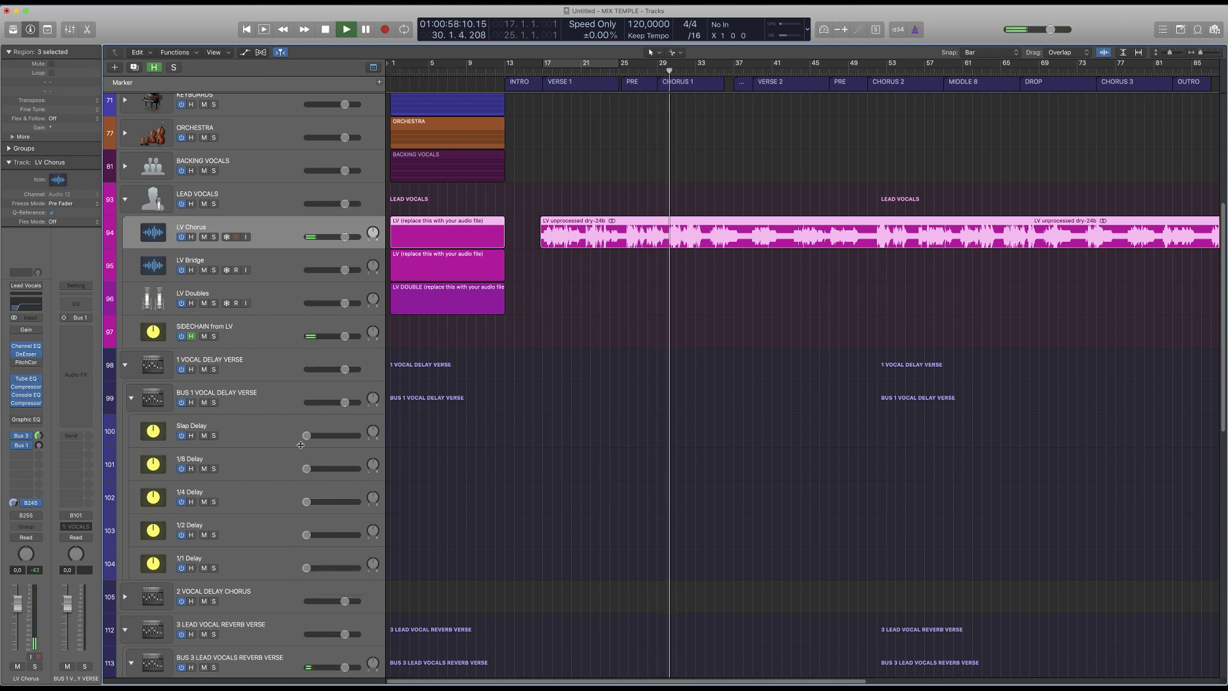
drag(307, 436, 357, 436)
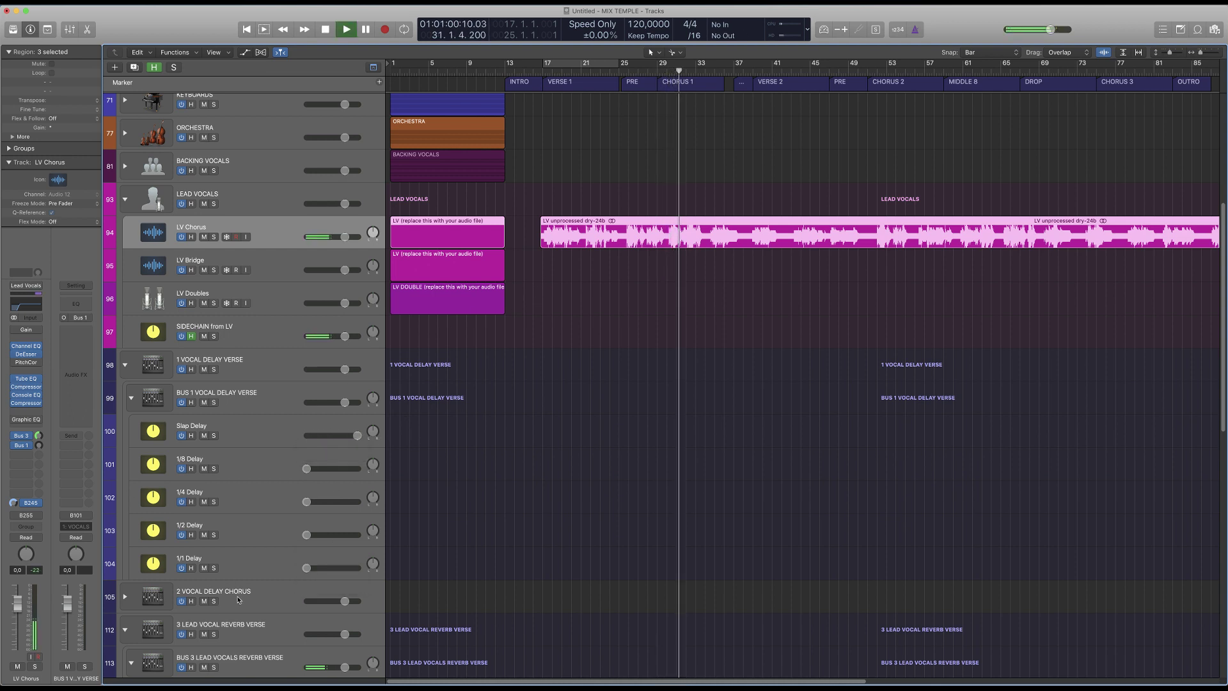
click(16, 439)
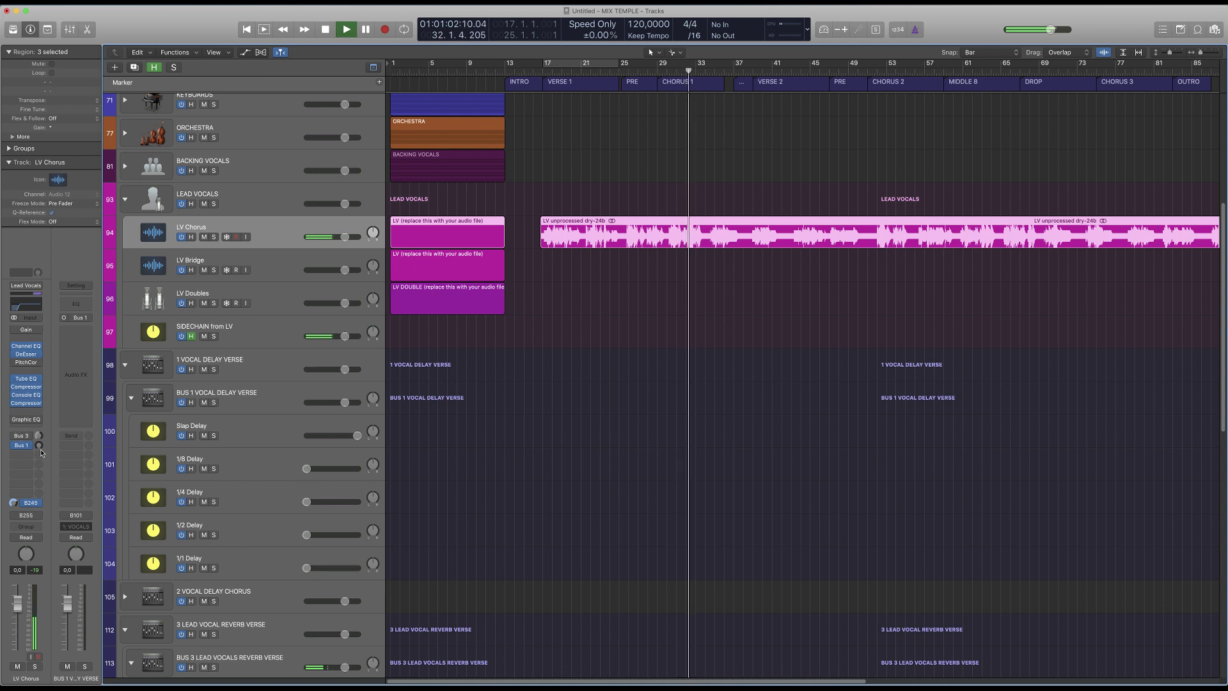
drag(38, 444, 41, 479)
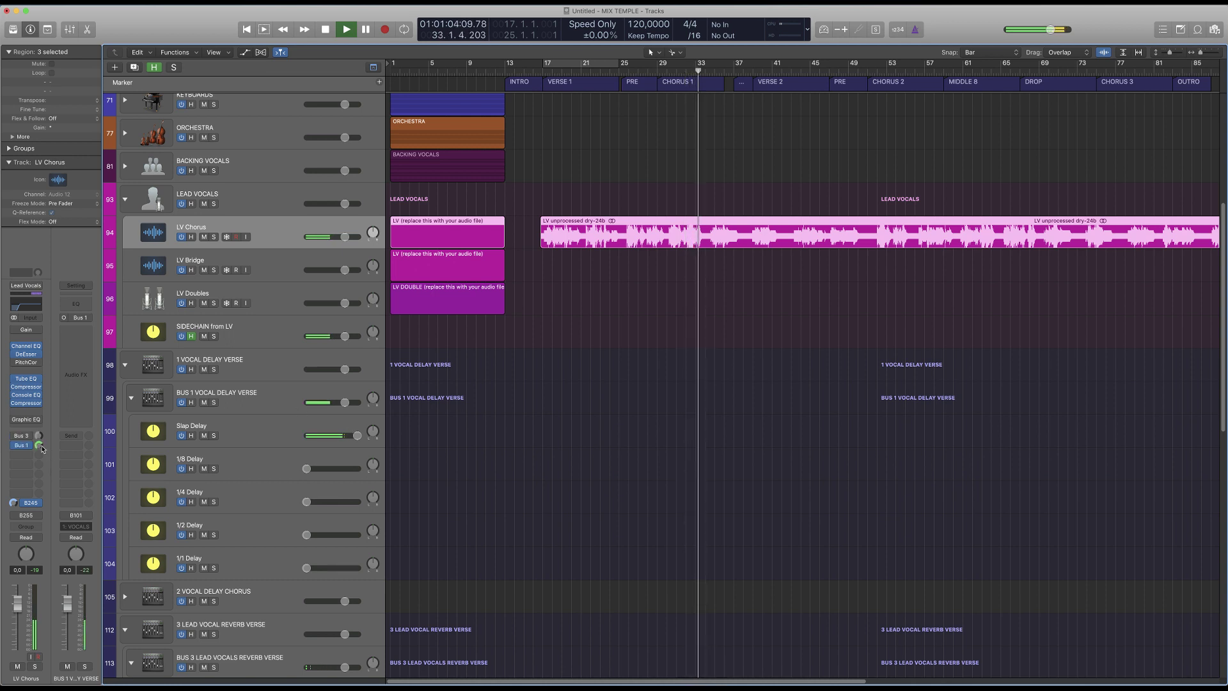
key(space)
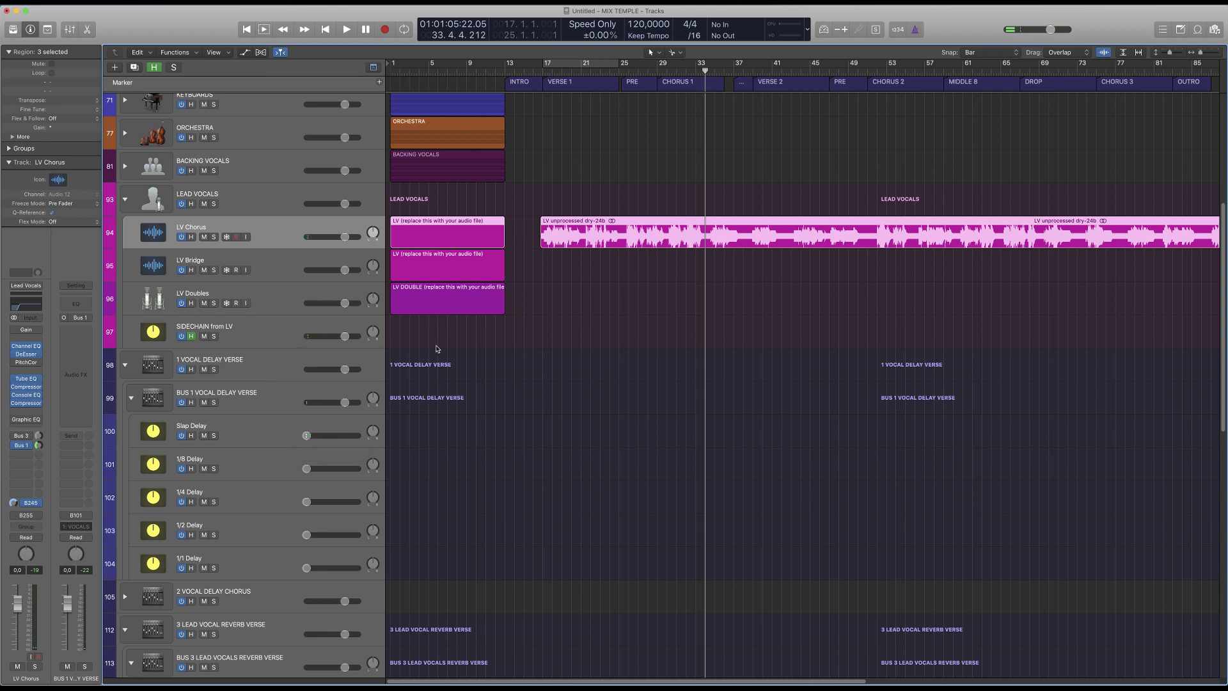
Try 1/8 Delay at -20.5 dB, 1/2 Delay near -2.4 dB, Bus 1 send -17.4, then mute 1/8 Delay.
key(space)
drag(306, 469, 335, 468)
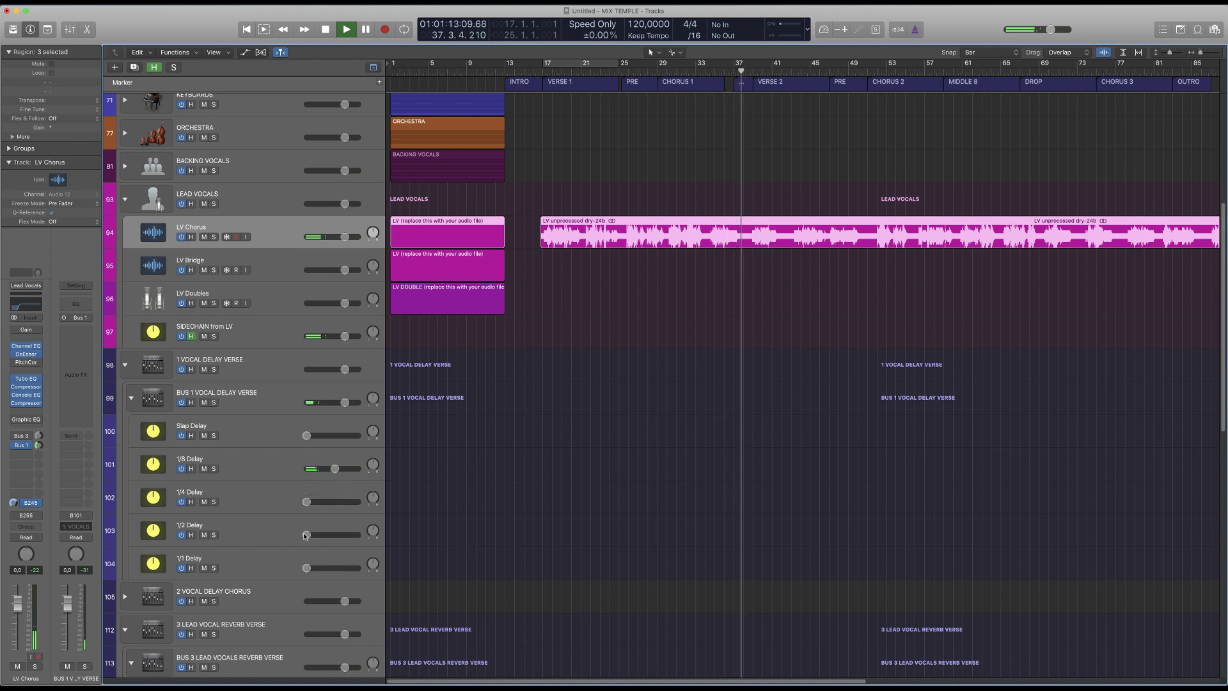
drag(306, 535, 340, 534)
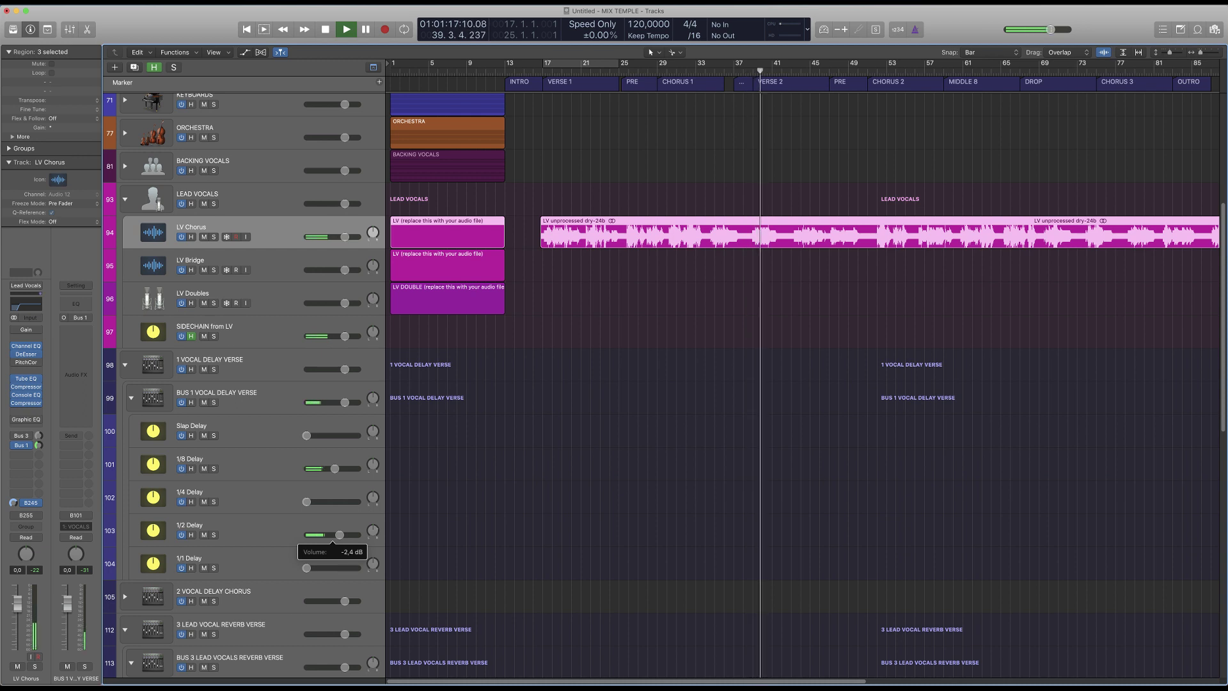
drag(340, 535, 332, 534)
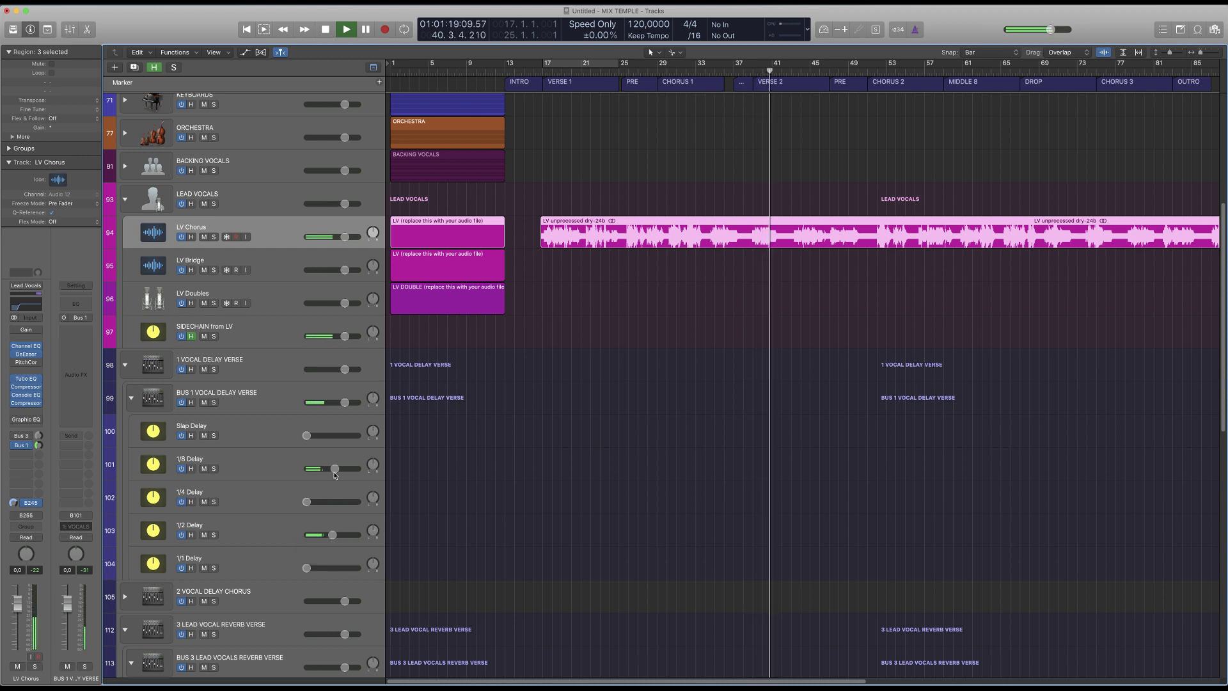
drag(38, 445, 43, 467)
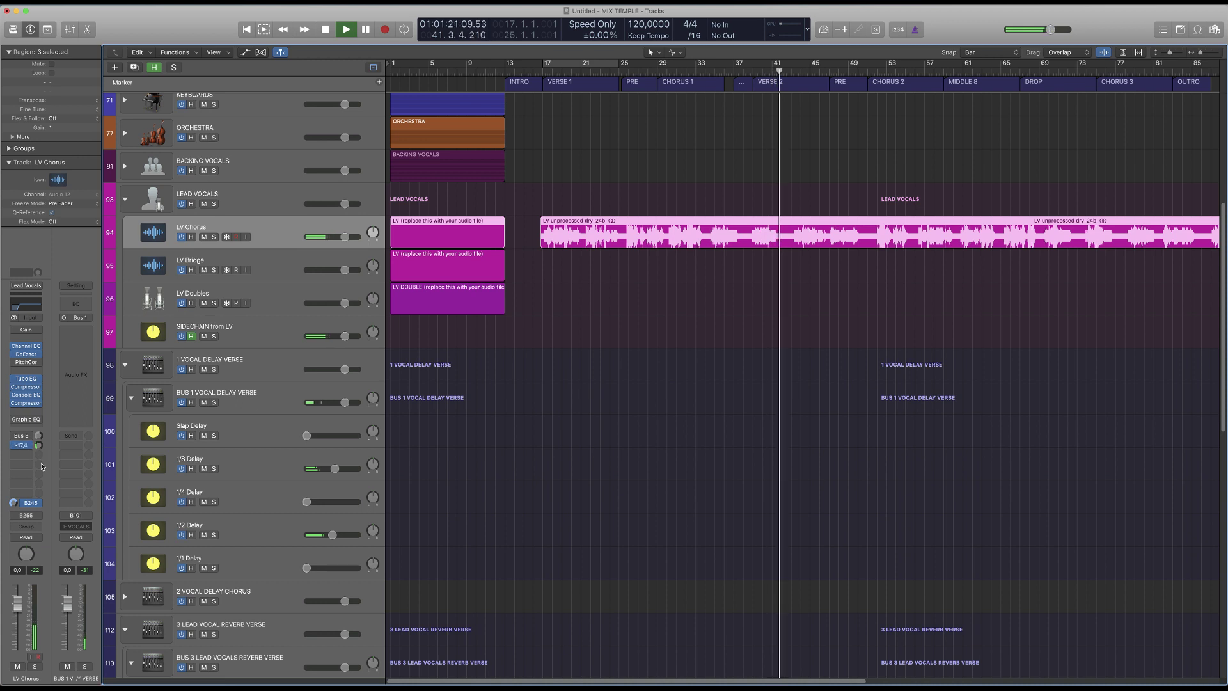
key(space)
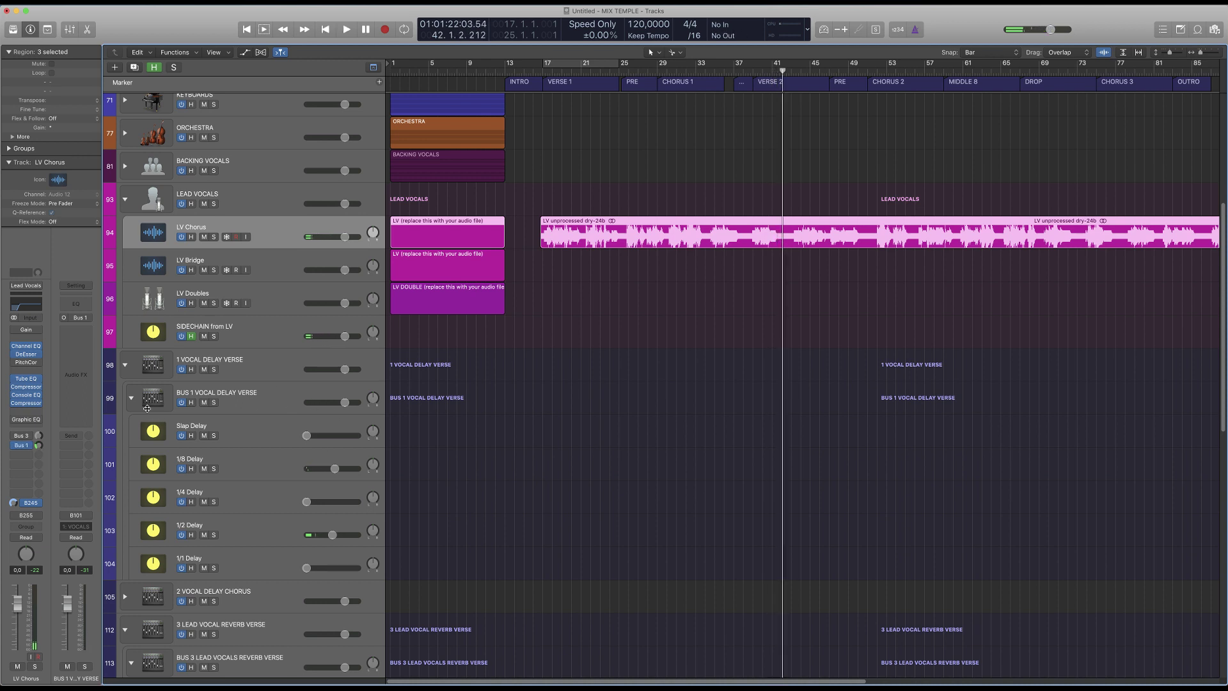
drag(339, 471, 307, 469)
Turn the 1/2 Delay fully down, collapse the 1 VOCAL DELAY VERSE stack, and select Delayed Plate.
drag(333, 534, 306, 535)
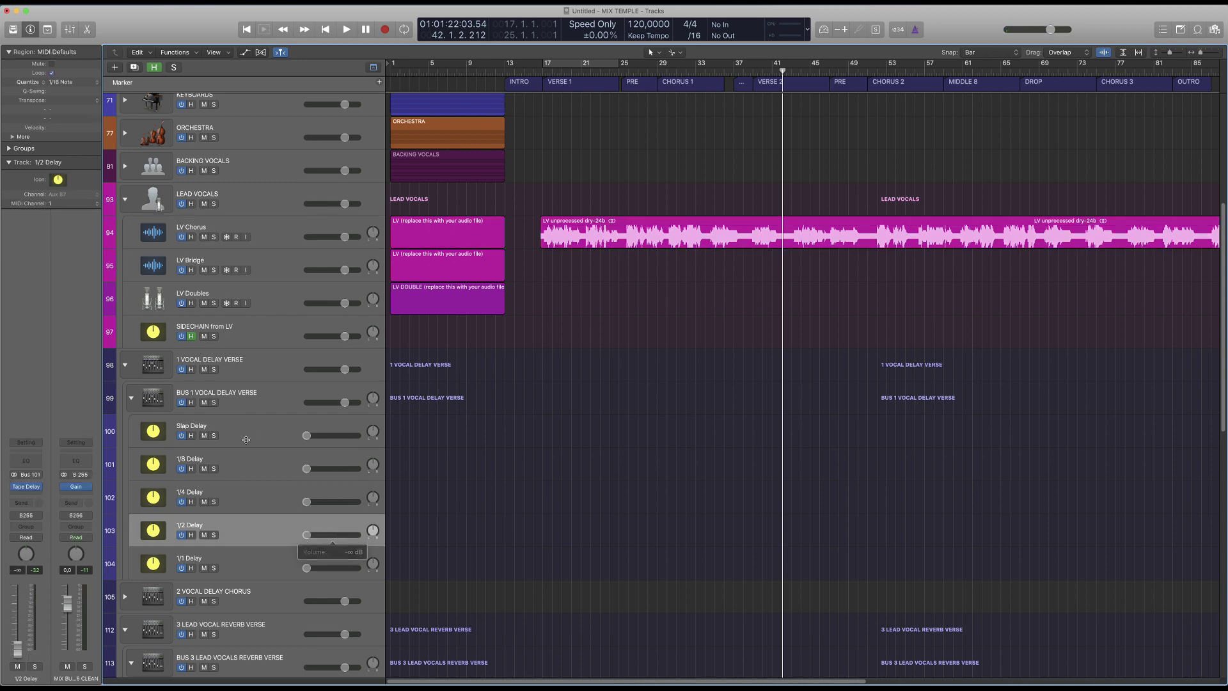
click(131, 370)
scroll(344, 356, down, 5)
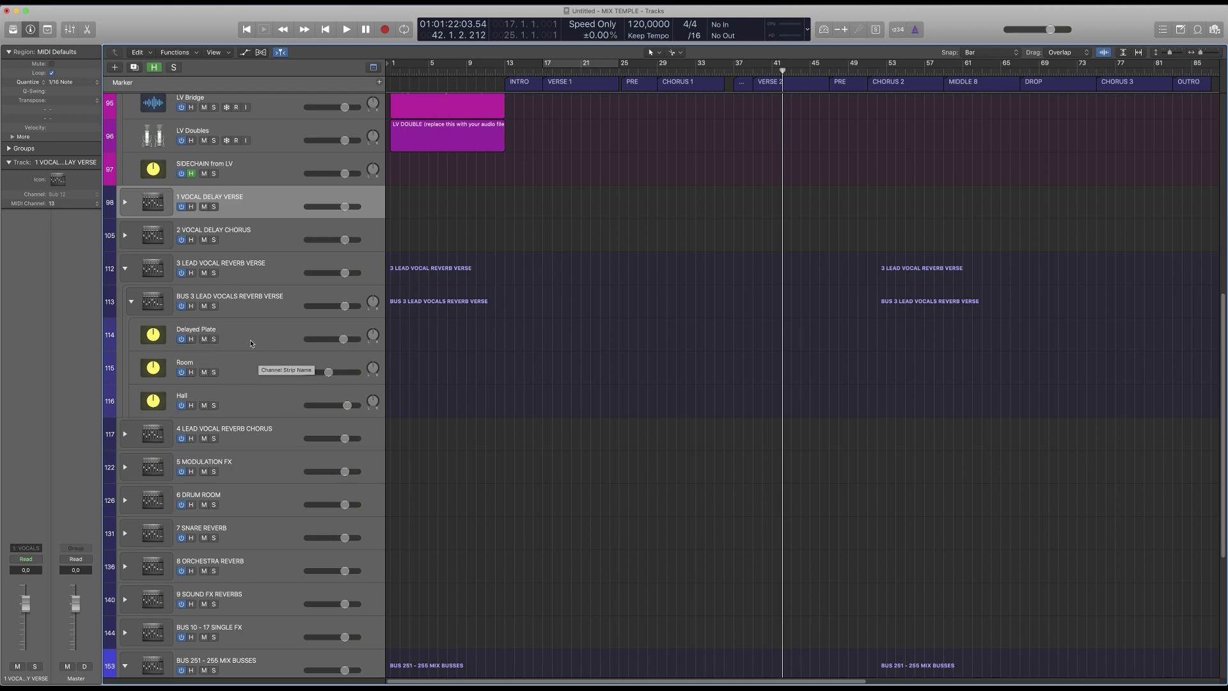
scroll(263, 370, down, 3)
scroll(303, 356, up, 8)
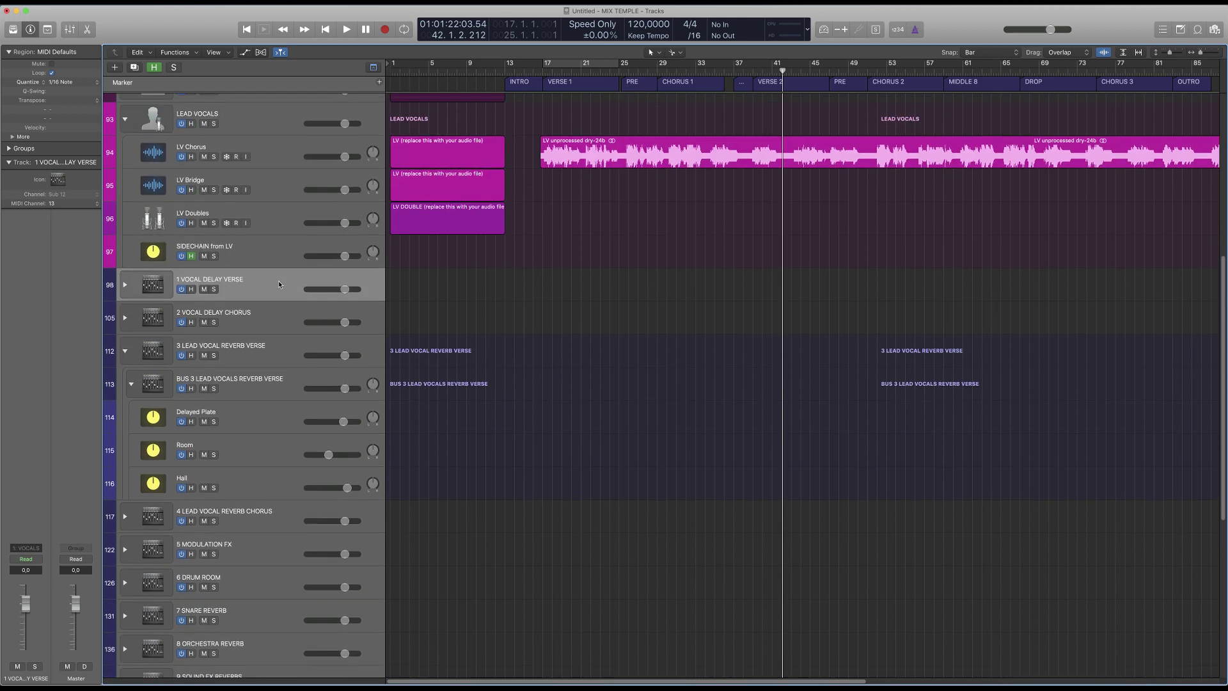
scroll(253, 438, down, 3)
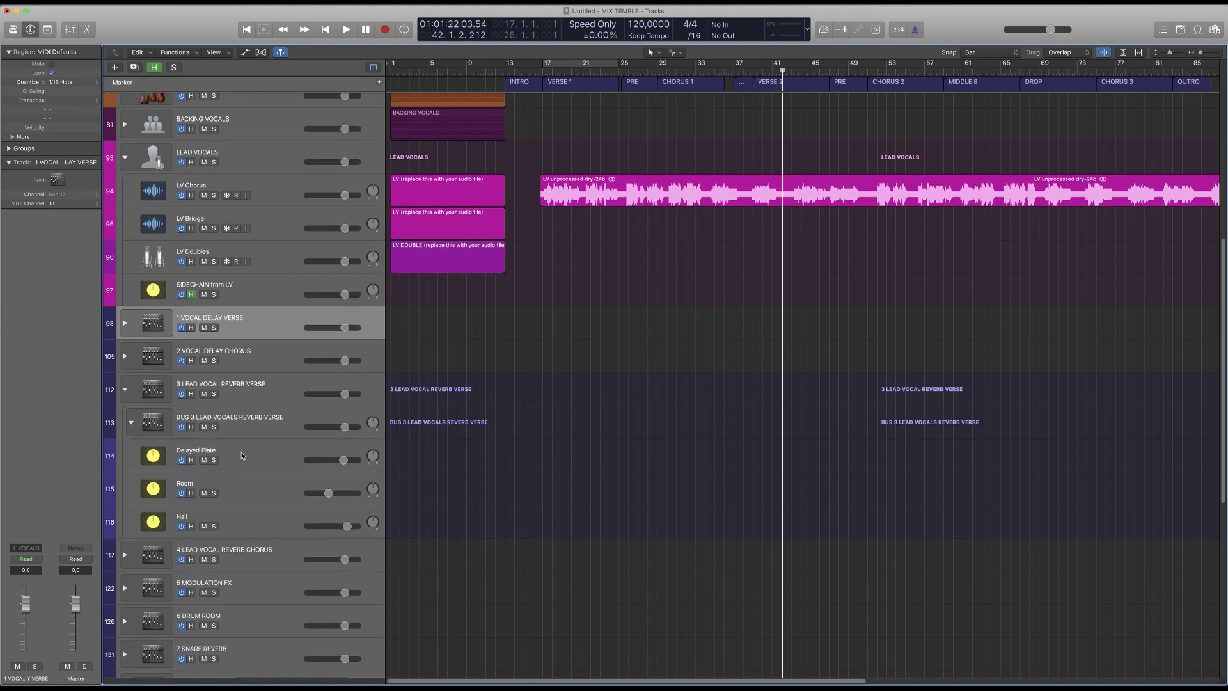
click(244, 455)
Open the Delayed Plate Halls of Fame reverb, trim its tail end, set output to 2.6, and test reverse.
key(v)
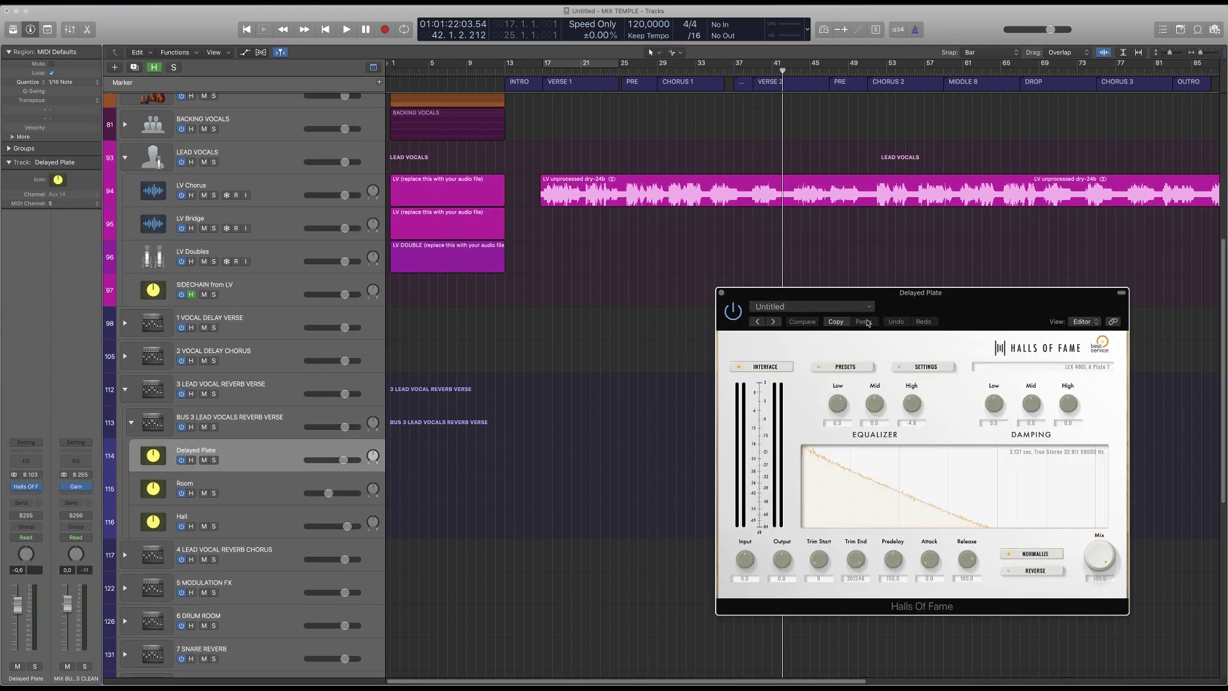
drag(934, 304, 585, 205)
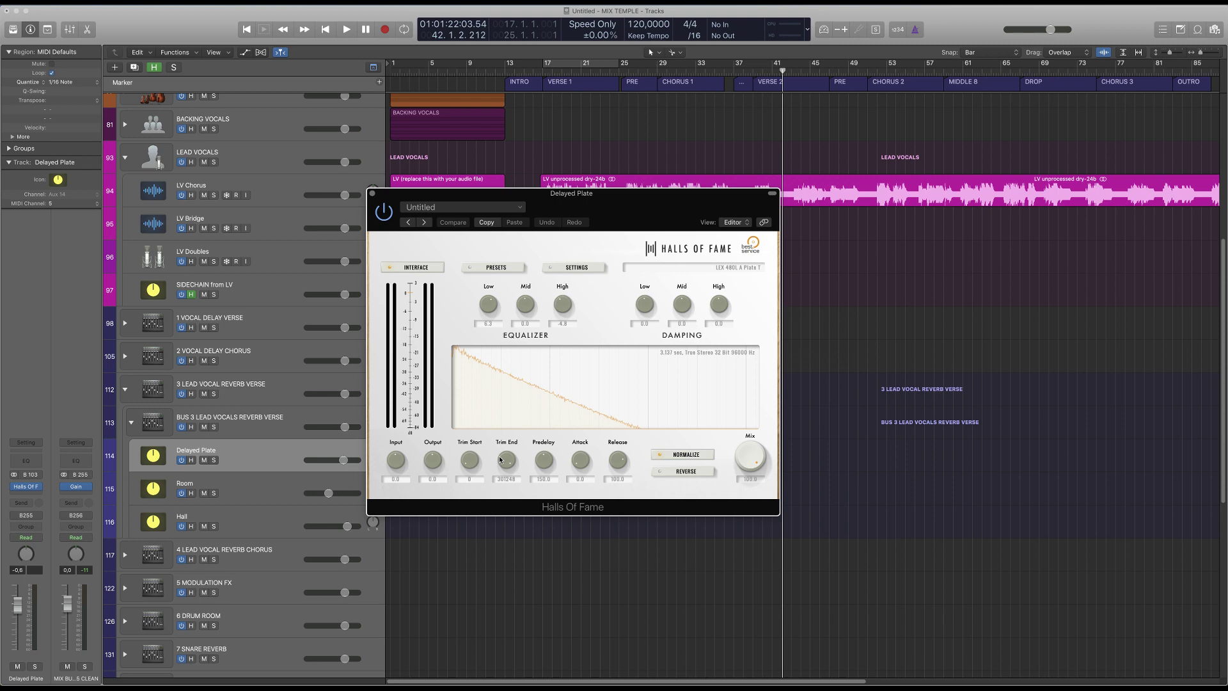
drag(502, 461, 510, 430)
drag(433, 460, 434, 459)
click(690, 472)
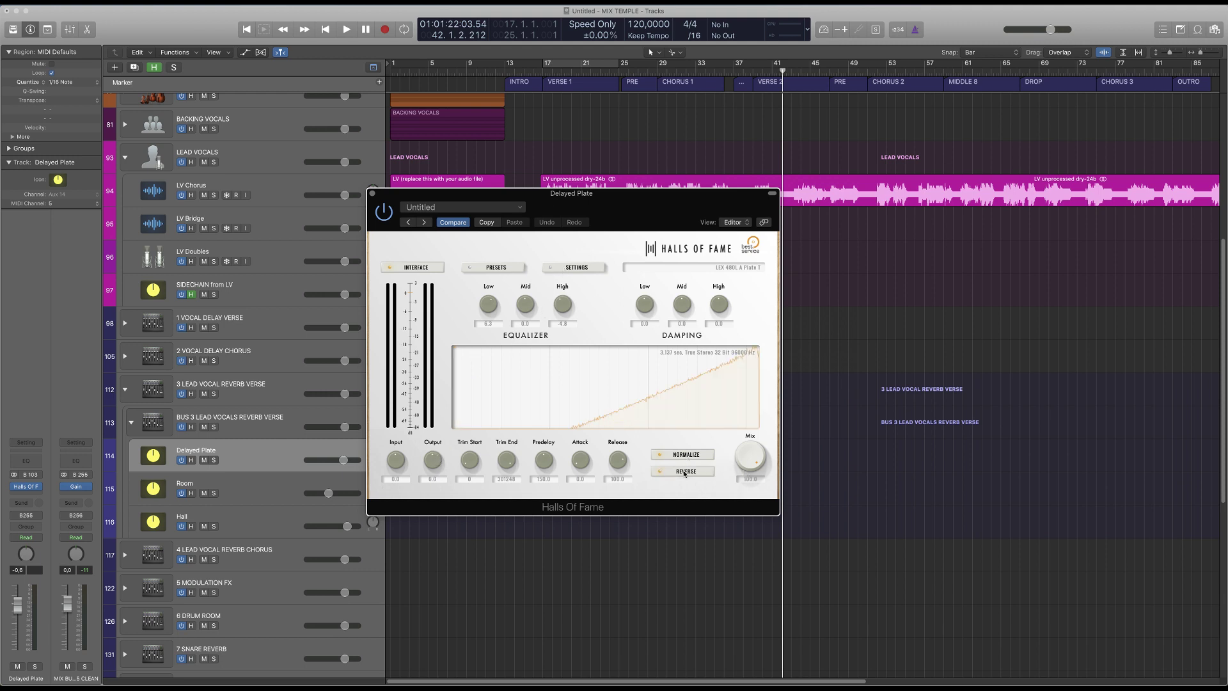
click(685, 473)
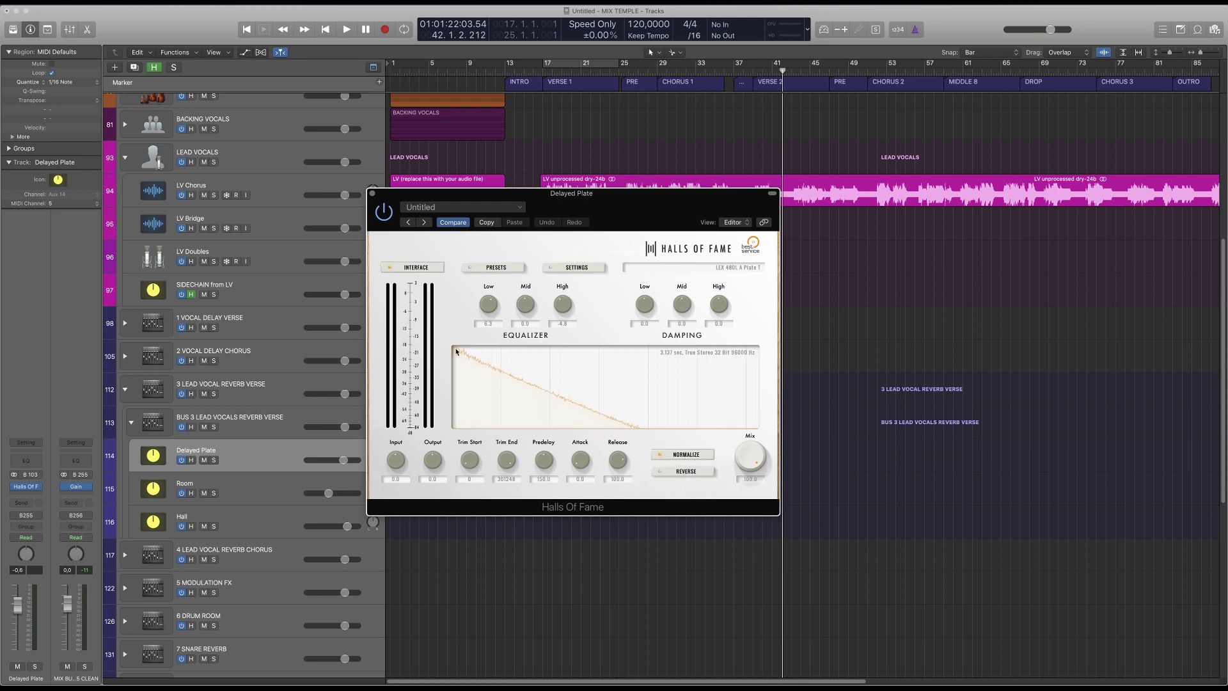
drag(565, 206, 922, 242)
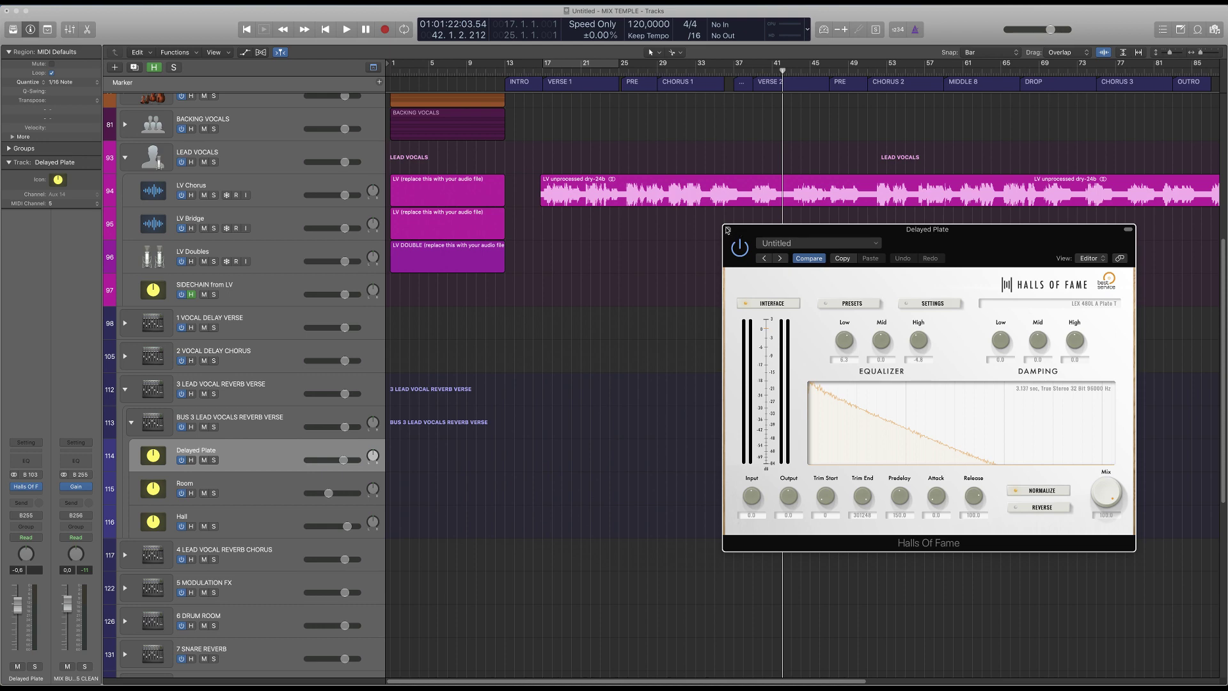
drag(950, 235, 877, 253)
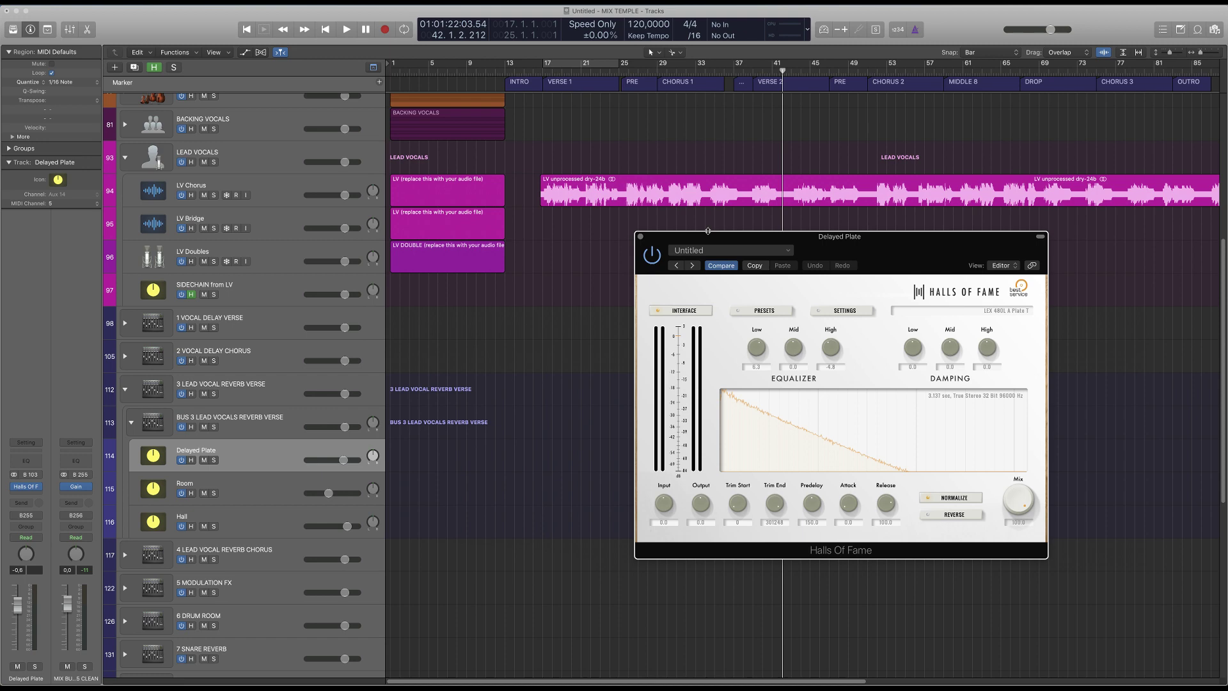
mouse_move(708, 231)
mouse_down()
mouse_move(669, 235)
mouse_move(697, 231)
mouse_move(687, 223)
mouse_up()
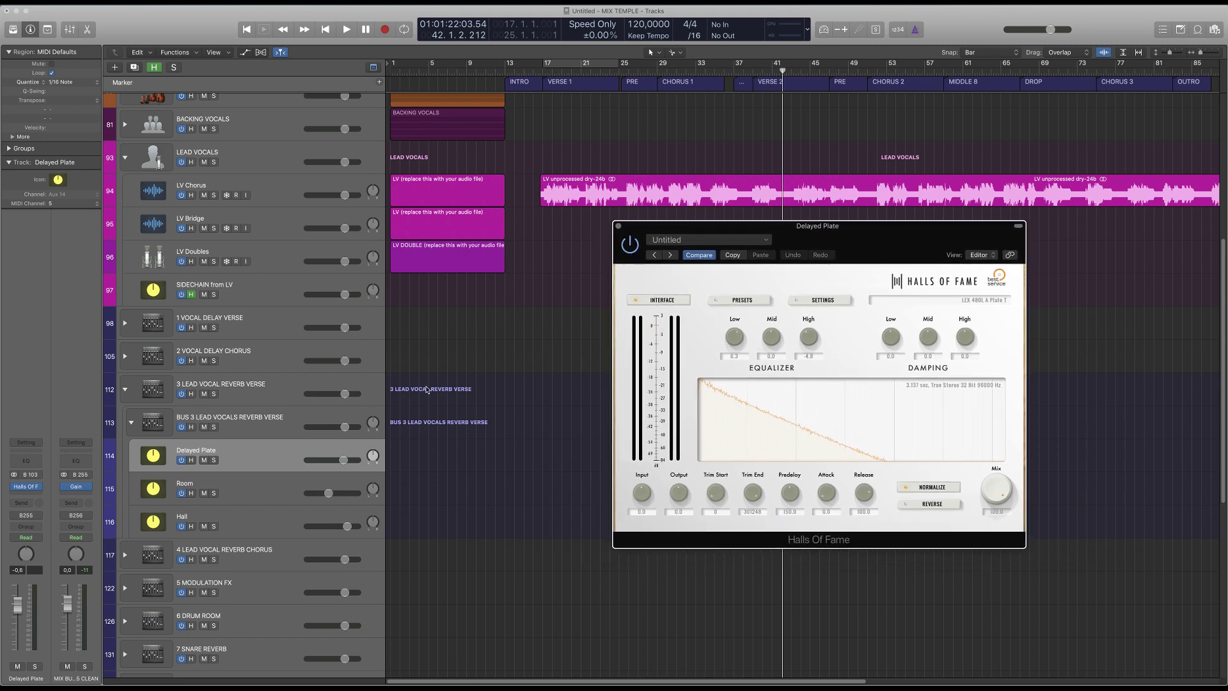